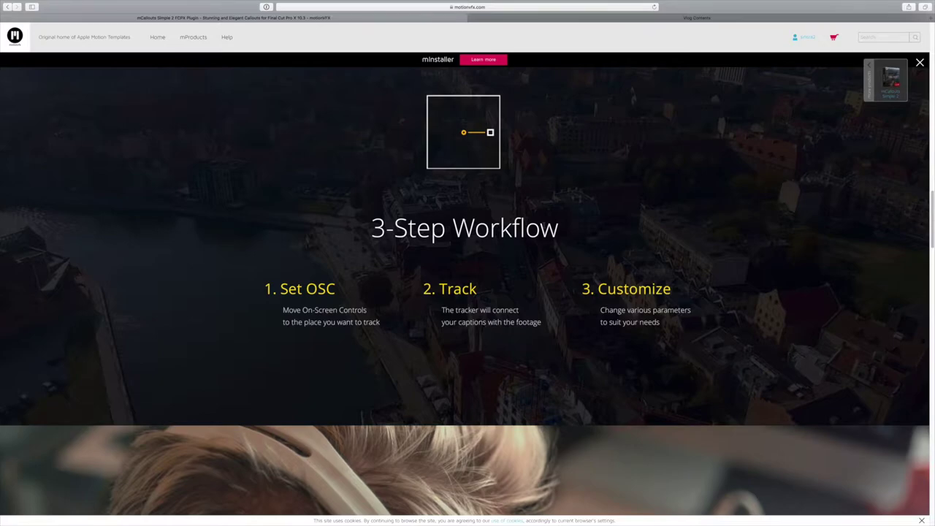
Look through the mCallouts Simple 2 example thumbnails on the motionVFX product page.
{"action": "scroll", "coordinate": [555, 225], "scroll_direction": "down", "scroll_amount": 15}
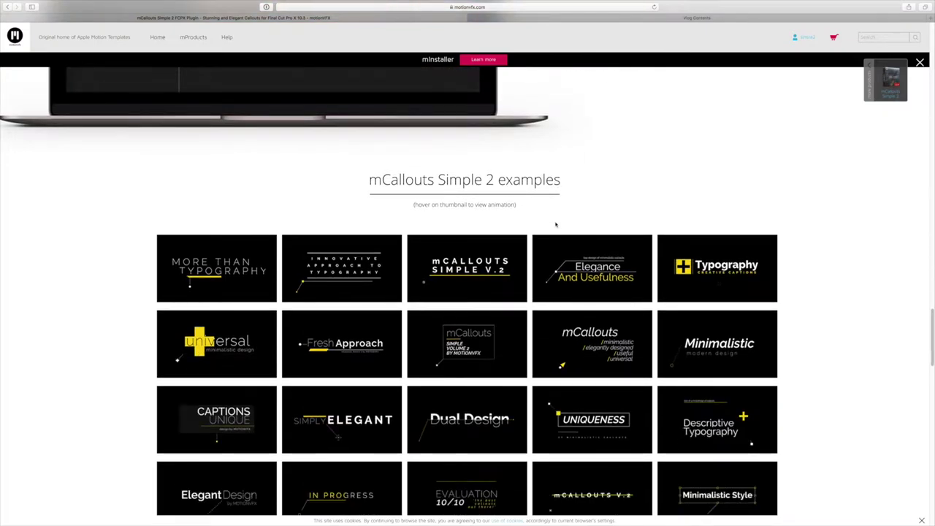
{"action": "scroll", "coordinate": [555, 225], "scroll_direction": "down", "scroll_amount": 2}
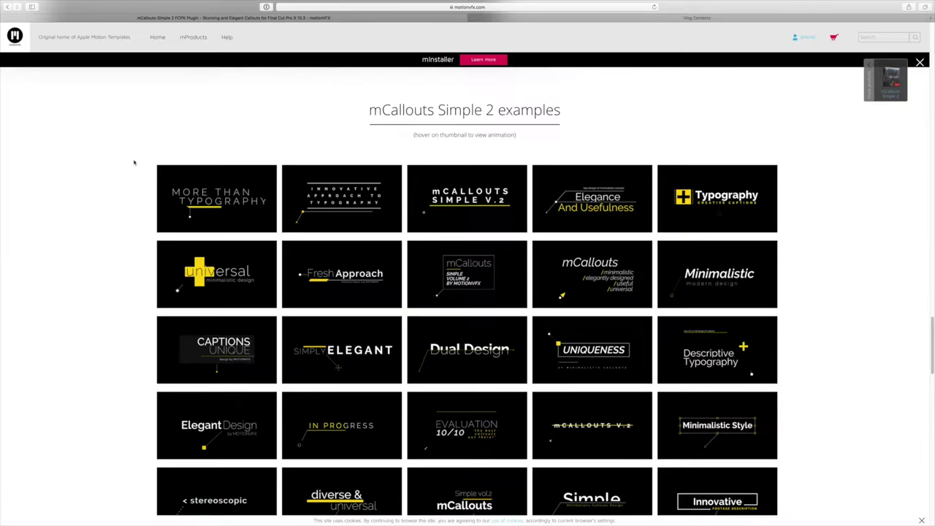
{"action": "mouse_move", "coordinate": [227, 199]}
{"action": "scroll", "coordinate": [307, 266], "scroll_direction": "down", "scroll_amount": 5}
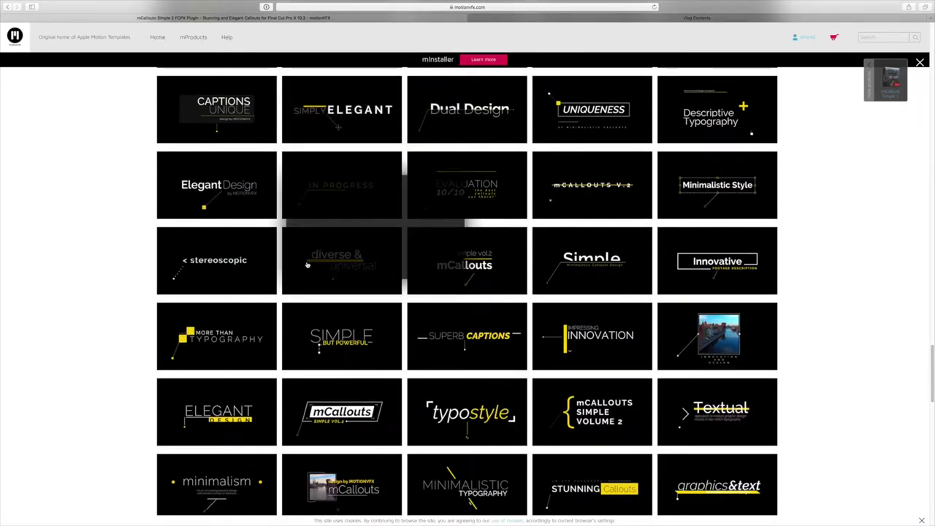
{"action": "scroll", "coordinate": [308, 266], "scroll_direction": "down", "scroll_amount": 5}
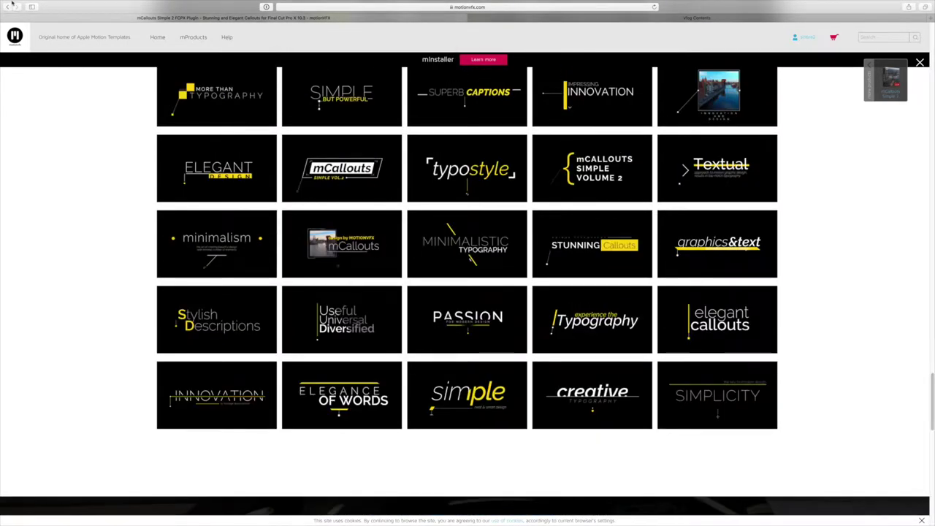
{"action": "mouse_move", "coordinate": [13, 3]}
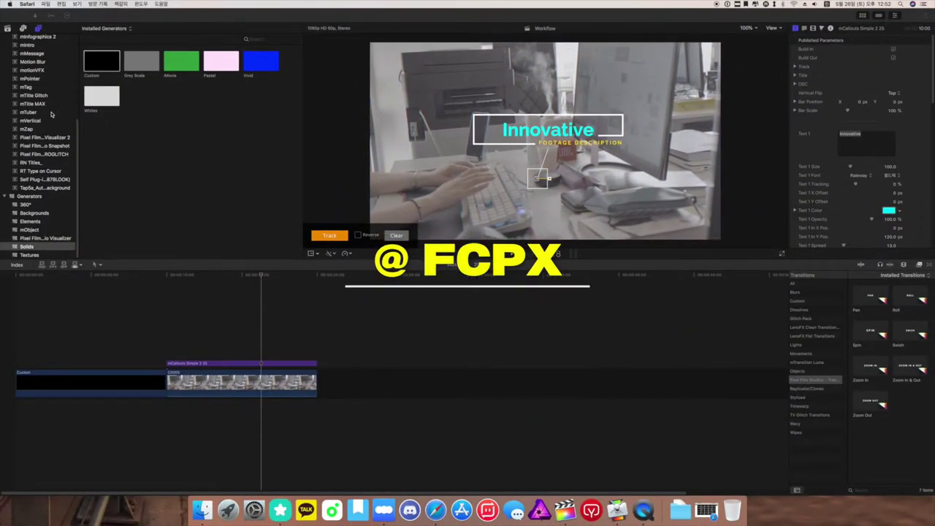
Switch to Final Cut Pro, show the mCallouts Simple 2 titles and select the callout title above the video clip.
{"action": "scroll", "coordinate": [54, 102], "scroll_direction": "up", "scroll_amount": 5}
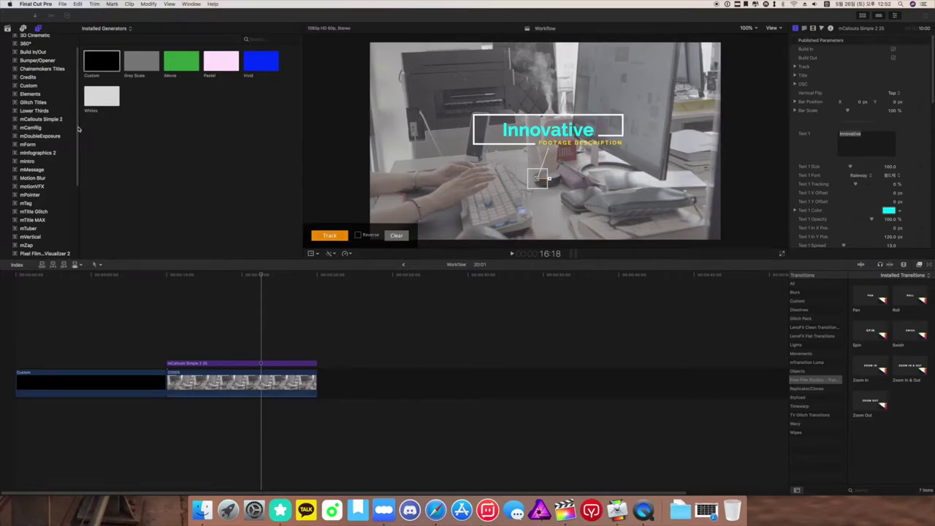
{"action": "left_click", "coordinate": [72, 137]}
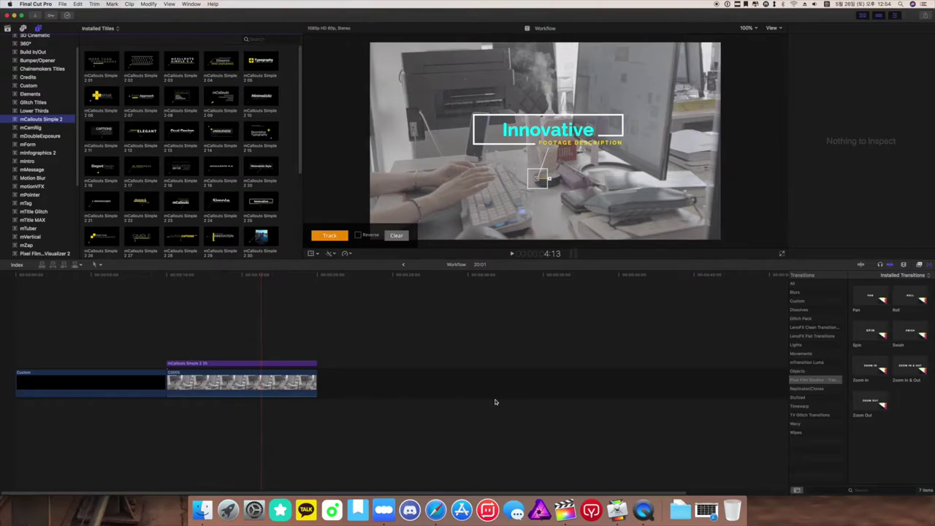
{"action": "left_click", "coordinate": [231, 363]}
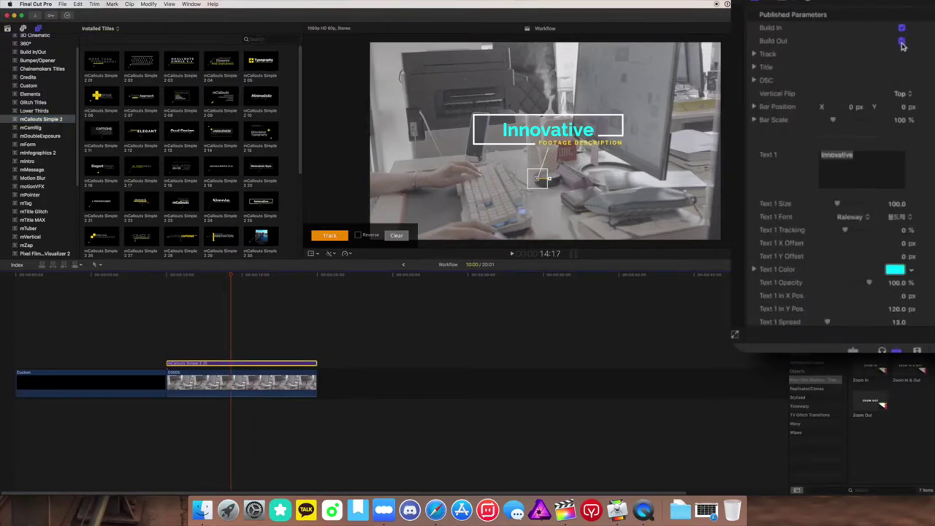
Resize the callout's tracker box to about Scale X 6.4 and Scale Y 4.9, placing it at about Position X 0.49, Y 0.32.
{"action": "left_click", "coordinate": [755, 55]}
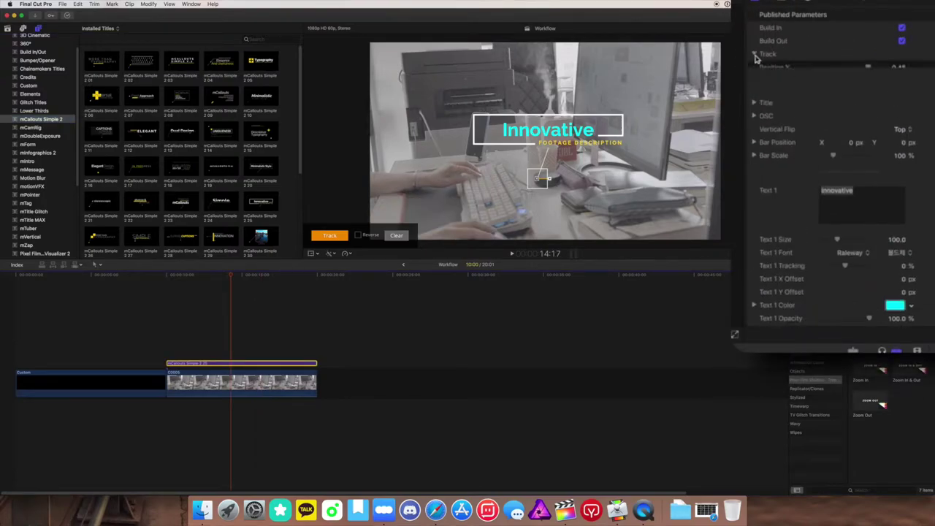
{"action": "mouse_move", "coordinate": [868, 67]}
{"action": "left_mouse_down"}
{"action": "mouse_move", "coordinate": [852, 70]}
{"action": "mouse_move", "coordinate": [868, 67]}
{"action": "left_mouse_up"}
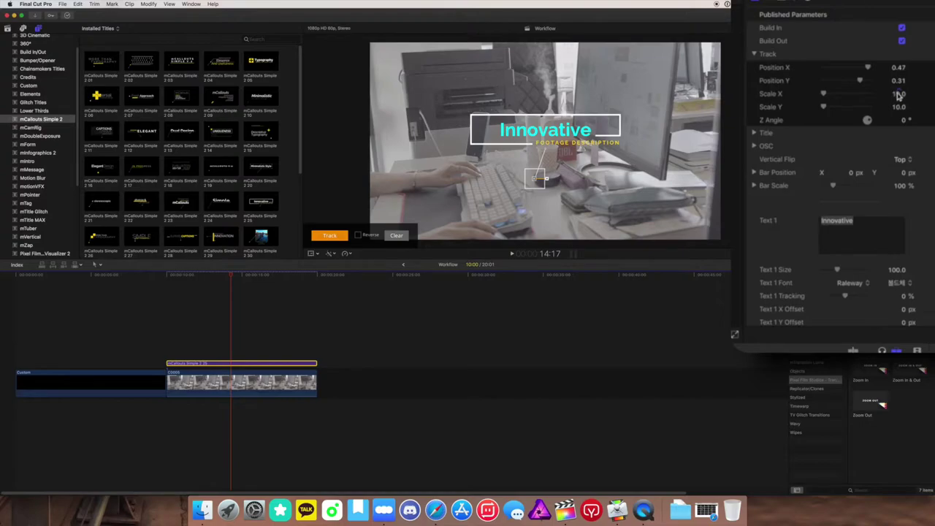
{"action": "left_click_drag", "start_coordinate": [897, 94], "coordinate": [900, 94]}
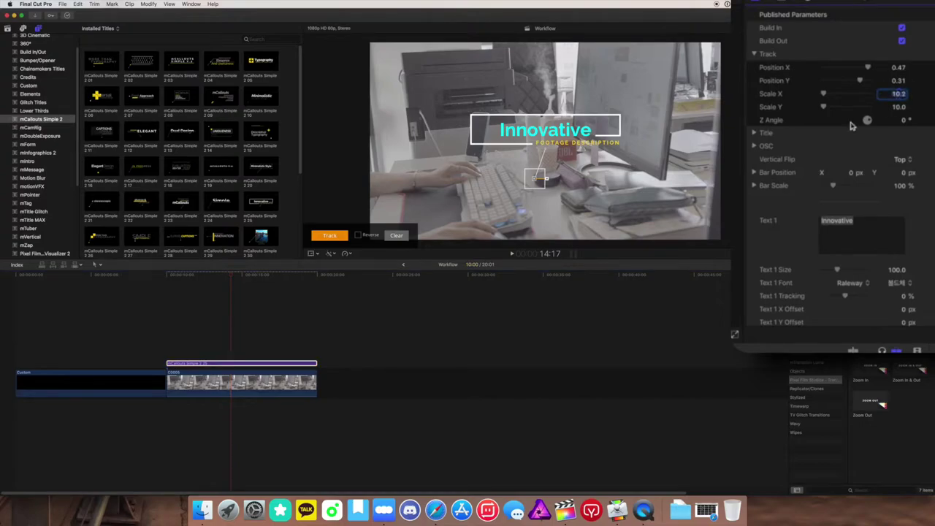
{"action": "left_click", "coordinate": [540, 184]}
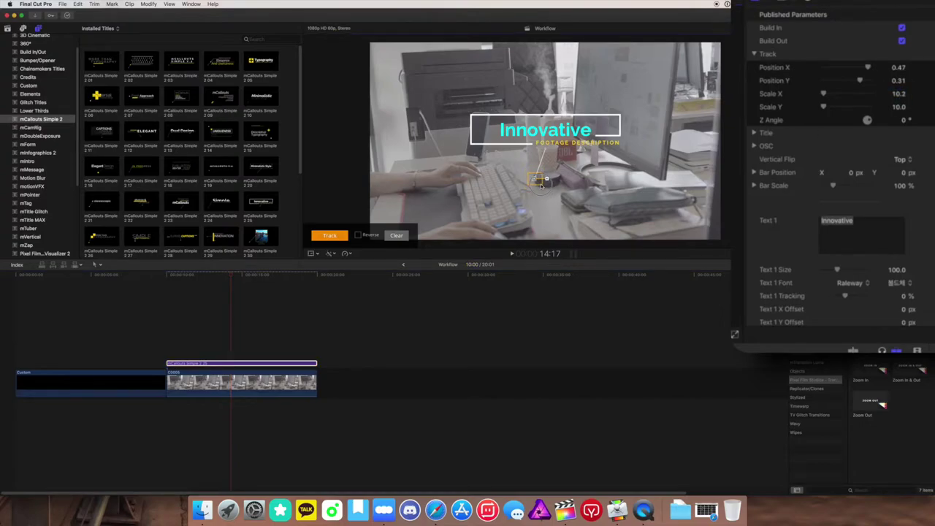
{"action": "left_click_drag", "start_coordinate": [540, 184], "coordinate": [563, 177]}
Try a tracker Z Angle of 22° and set it back to 0°.
{"action": "left_click", "coordinate": [899, 120]}
{"action": "type", "text": "22"}
{"action": "key", "text": "Return"}
{"action": "type", "text": "0"}
Shift the callout title and bar horizontally, with Bar Position X at -1.9 px, and move the tracker box from the mug towards the keyboard.
{"action": "left_click", "coordinate": [754, 132]}
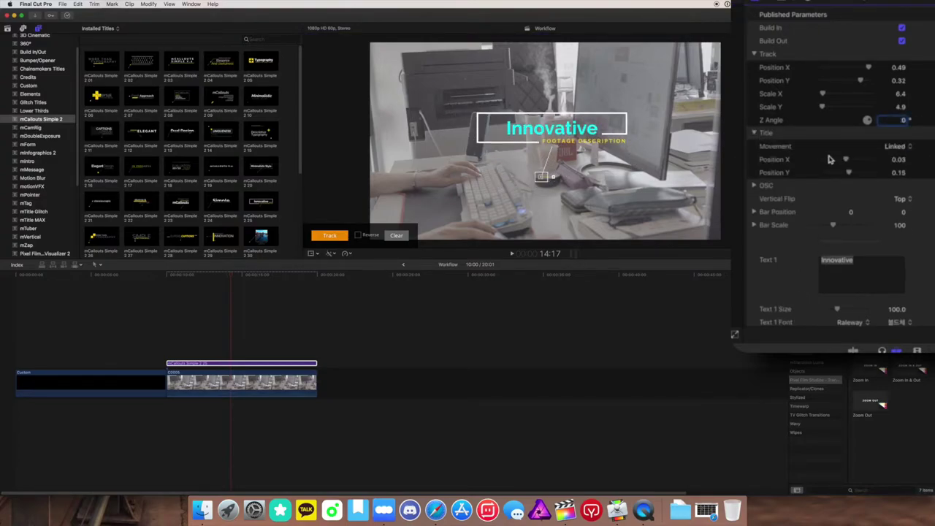
{"action": "mouse_move", "coordinate": [846, 162]}
{"action": "left_mouse_down"}
{"action": "mouse_move", "coordinate": [834, 160]}
{"action": "mouse_move", "coordinate": [846, 160]}
{"action": "left_mouse_up"}
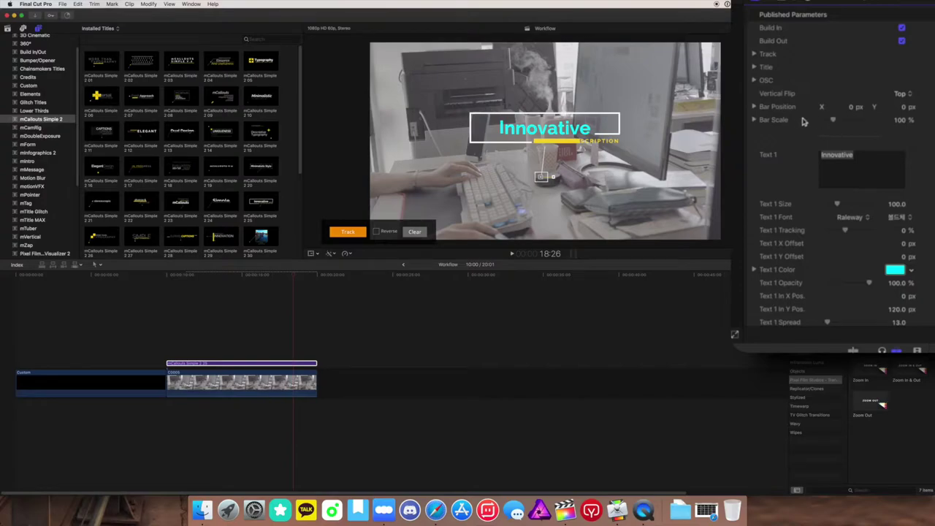
{"action": "left_click_drag", "start_coordinate": [850, 107], "coordinate": [856, 108]}
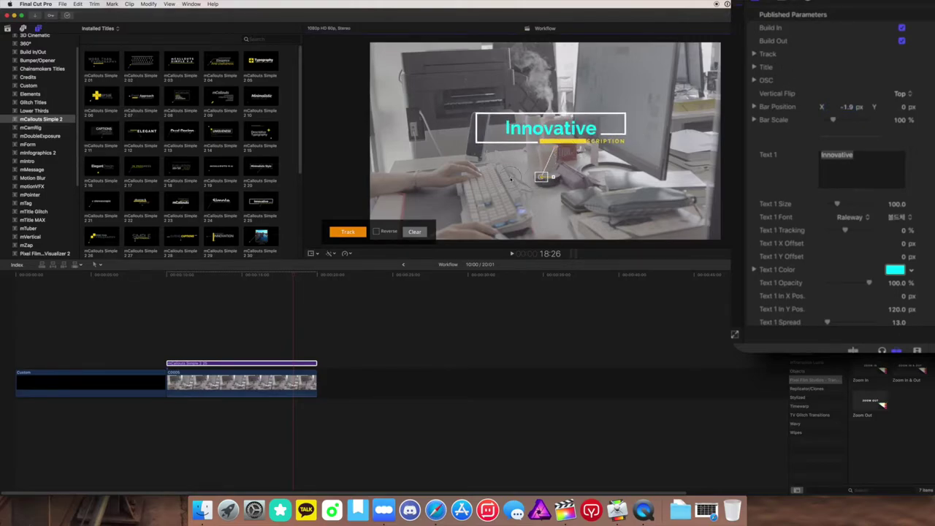
{"action": "left_click", "coordinate": [537, 178]}
{"action": "left_click_drag", "start_coordinate": [537, 177], "coordinate": [516, 175]}
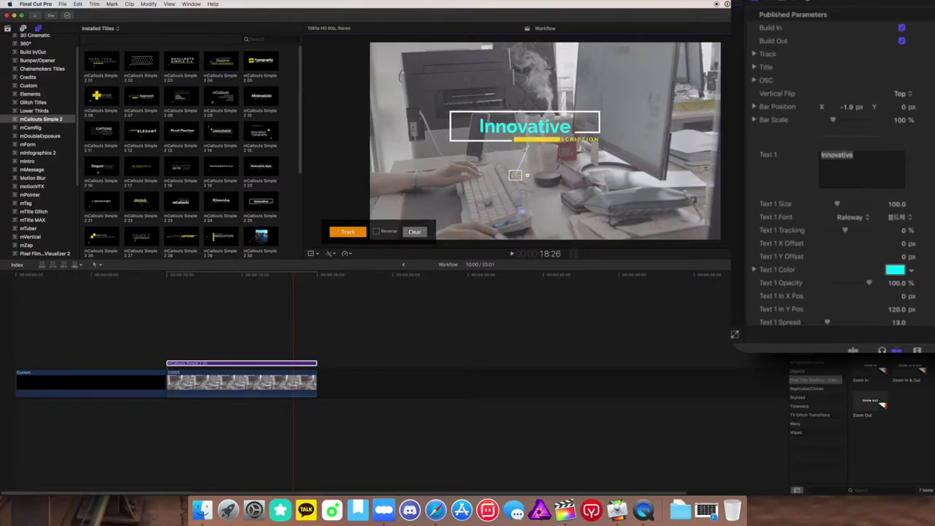
Set the Bar Scale to 128% and the Bar Position to X 4.2 px, Y -1.7 px.
{"action": "left_click_drag", "start_coordinate": [835, 121], "coordinate": [651, 117]}
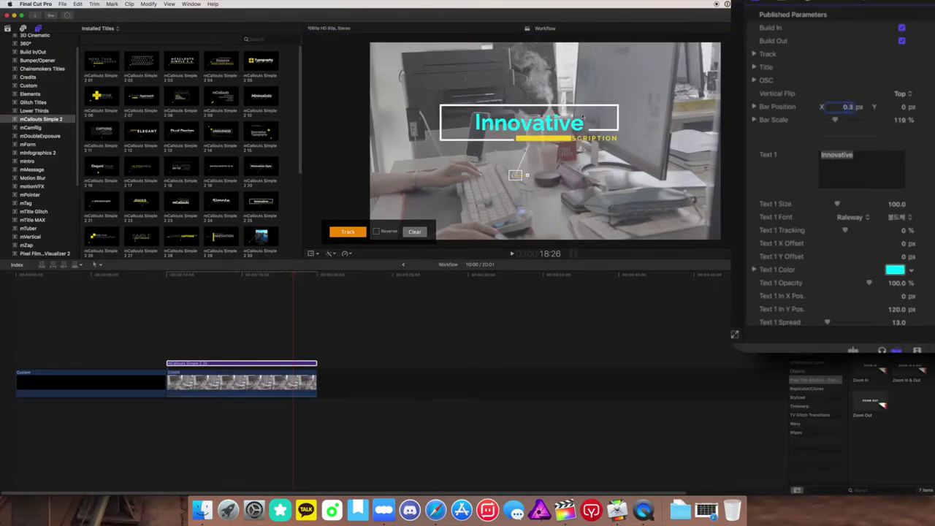
{"action": "left_click_drag", "start_coordinate": [842, 109], "coordinate": [901, 109]}
{"action": "left_click", "coordinate": [881, 158]}
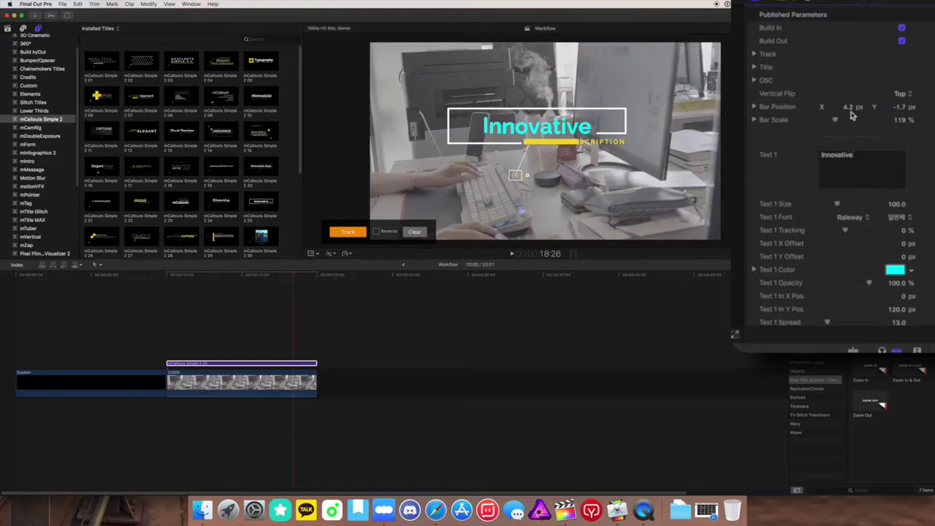
{"action": "left_click_drag", "start_coordinate": [842, 123], "coordinate": [836, 121]}
Try replacing the Text 1 wording with placeholder characters and undo the replacement.
{"action": "key", "text": "super+a"}
{"action": "type", "text": "01020102"}
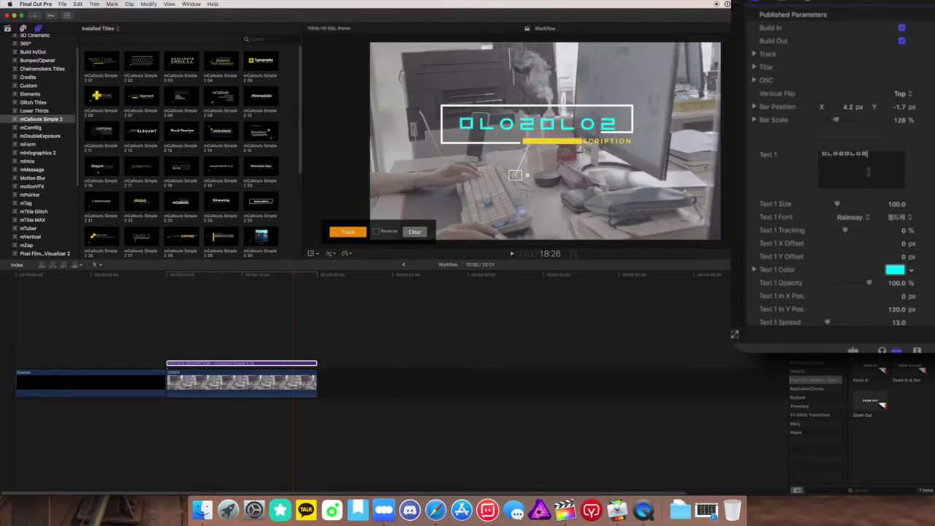
{"action": "key", "text": "super+z"}
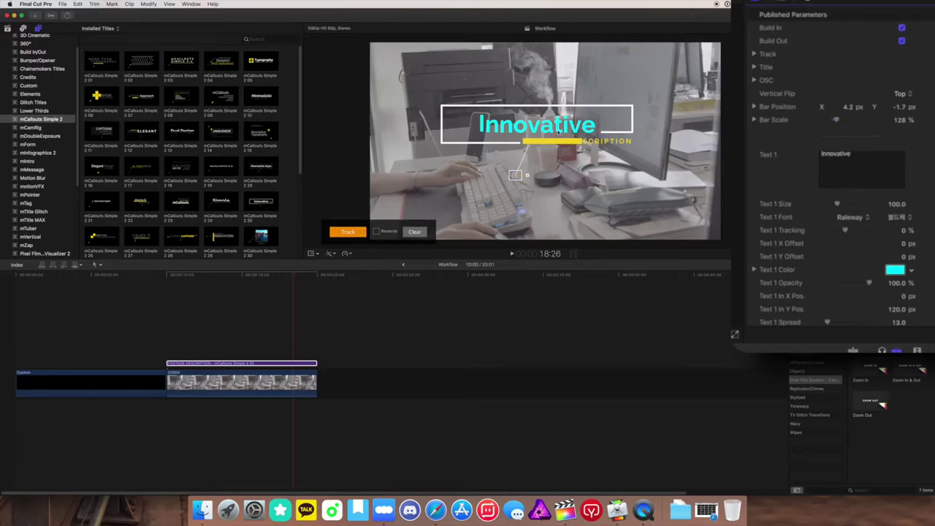
Set the Text 1 Tracking to 7.91% and change its wording to Innovatve.
{"action": "type", "text": "ㅌ"}
{"action": "mouse_move", "coordinate": [847, 232]}
{"action": "left_mouse_down"}
{"action": "mouse_move", "coordinate": [858, 231]}
{"action": "mouse_move", "coordinate": [848, 227]}
{"action": "left_mouse_up"}
{"action": "left_click", "coordinate": [865, 173]}
{"action": "left_click", "coordinate": [849, 154]}
{"action": "key", "text": "BackSpace"}
Set the Text 1 X Offset to -15 px and the Y Offset to 11 px.
{"action": "scroll", "coordinate": [884, 204], "scroll_direction": "down", "scroll_amount": 1}
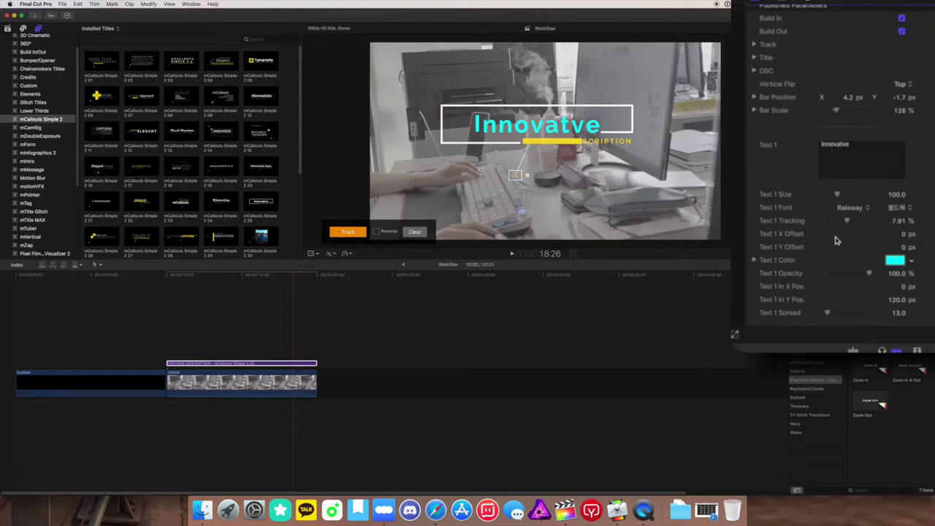
{"action": "key", "text": "Tab"}
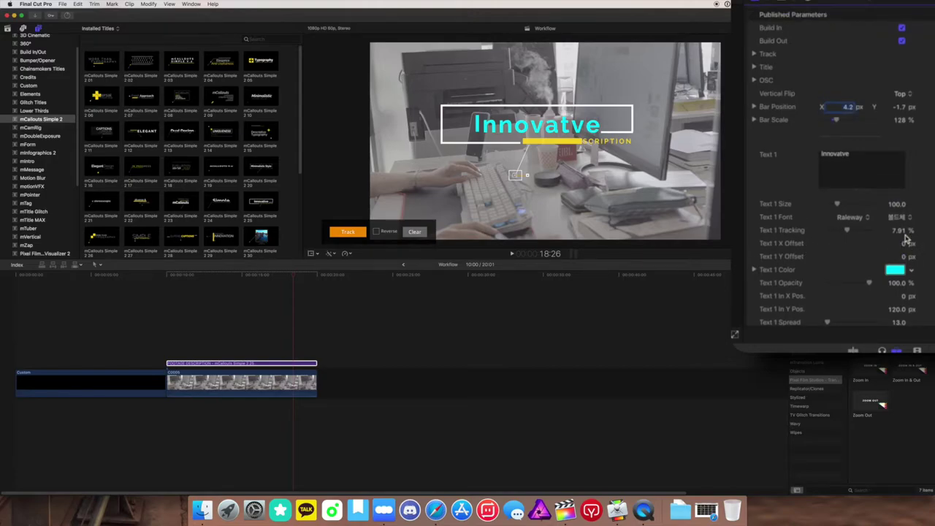
{"action": "scroll", "coordinate": [906, 239], "scroll_direction": "down", "scroll_amount": 1}
{"action": "mouse_move", "coordinate": [905, 228]}
{"action": "left_mouse_down"}
{"action": "mouse_move", "coordinate": [884, 228]}
{"action": "mouse_move", "coordinate": [904, 242]}
{"action": "left_mouse_up"}
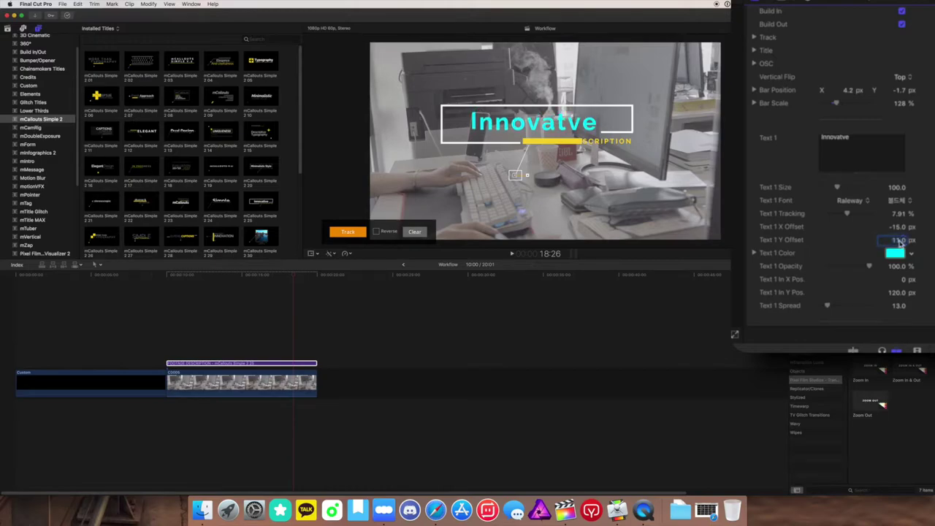
Examine the color choices, detailed color settings and opacity control of Text 1.
{"action": "left_click", "coordinate": [895, 252]}
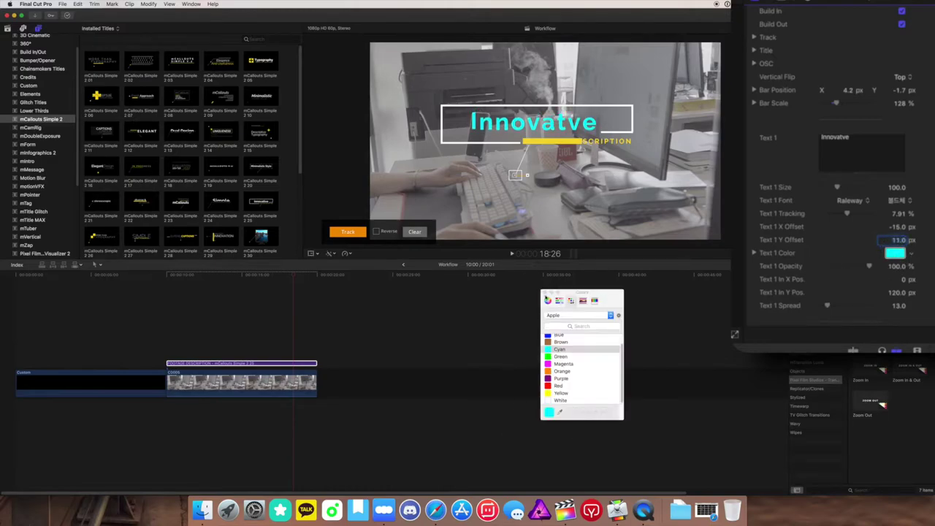
{"action": "left_click", "coordinate": [896, 253]}
{"action": "scroll", "coordinate": [858, 249], "scroll_direction": "down", "scroll_amount": 3}
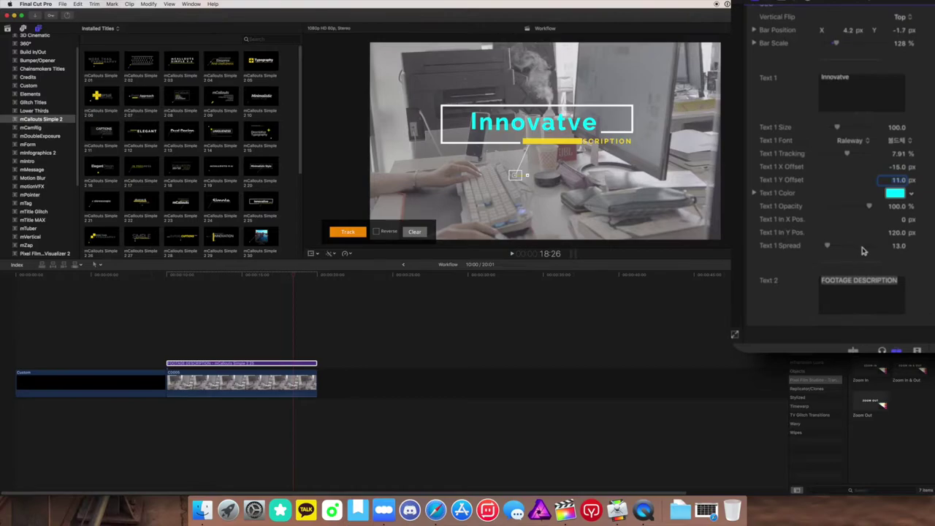
{"action": "left_click", "coordinate": [756, 193]}
{"action": "left_click", "coordinate": [756, 194]}
{"action": "mouse_move", "coordinate": [870, 207]}
{"action": "left_mouse_down"}
{"action": "mouse_move", "coordinate": [848, 205]}
{"action": "mouse_move", "coordinate": [873, 207]}
{"action": "left_mouse_up"}
At 11:04 in the build-in animation, try Text 1 In X Pos values 34 and -12 px and In Y Pos values 162 and 107 px.
{"action": "left_click_drag", "start_coordinate": [291, 278], "coordinate": [166, 281]}
{"action": "left_click_drag", "start_coordinate": [168, 282], "coordinate": [184, 282]}
{"action": "left_click", "coordinate": [899, 219]}
{"action": "type", "text": "34"}
{"action": "key", "text": "Return"}
{"action": "type", "text": "-12"}
{"action": "key", "text": "Tab"}
{"action": "type", "text": "162"}
{"action": "key", "text": "Return"}
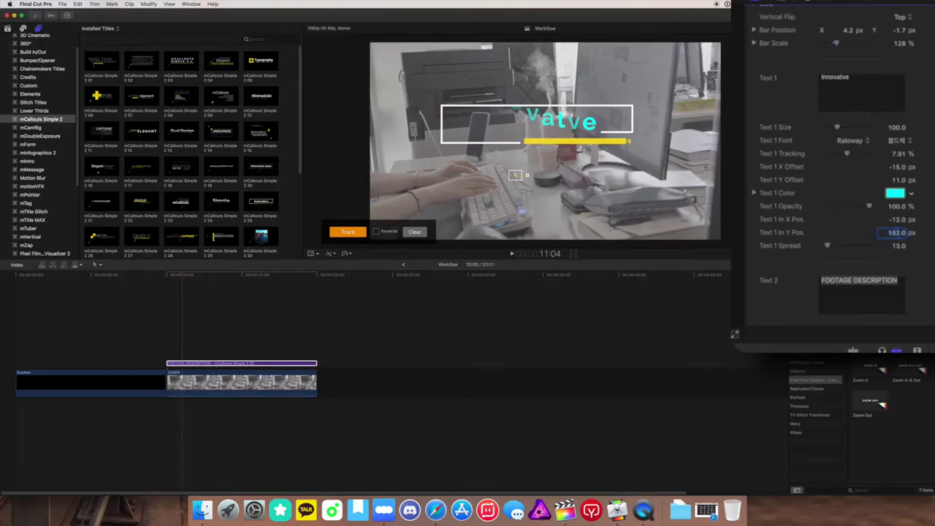
{"action": "type", "text": "107"}
{"action": "key", "text": "Return"}
Set the Text 1 Spread to 24 and reset In X Pos to 0 px and In Y Pos to 120 px.
{"action": "mouse_move", "coordinate": [827, 246]}
{"action": "left_mouse_down"}
{"action": "mouse_move", "coordinate": [804, 246]}
{"action": "mouse_move", "coordinate": [832, 245]}
{"action": "left_mouse_up"}
{"action": "key", "text": "shift+Tab"}
{"action": "type", "text": "0"}
{"action": "key", "text": "Tab"}
{"action": "type", "text": "120"}
{"action": "key", "text": "Return"}
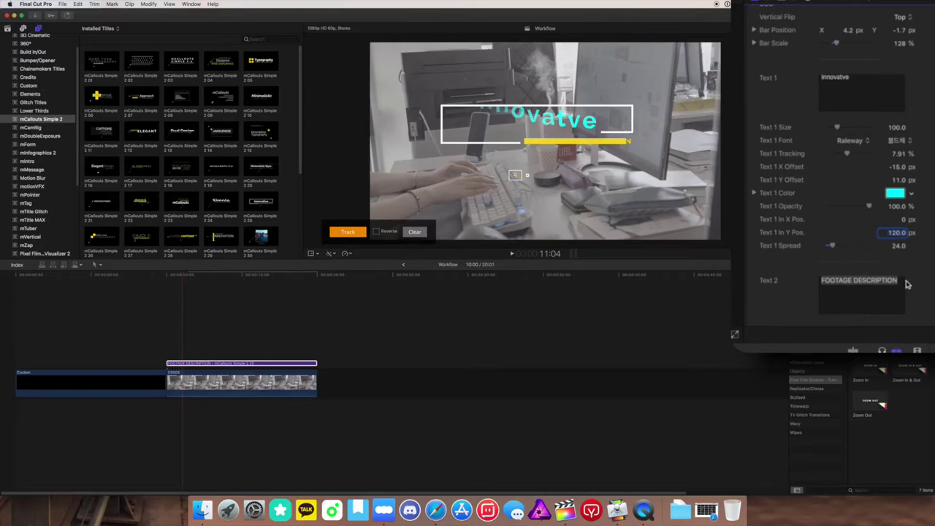
With the playhead at 12:18, try replacing the Text 2 wording with placeholder characters and undo the replacement.
{"action": "scroll", "coordinate": [925, 279], "scroll_direction": "down", "scroll_amount": 5}
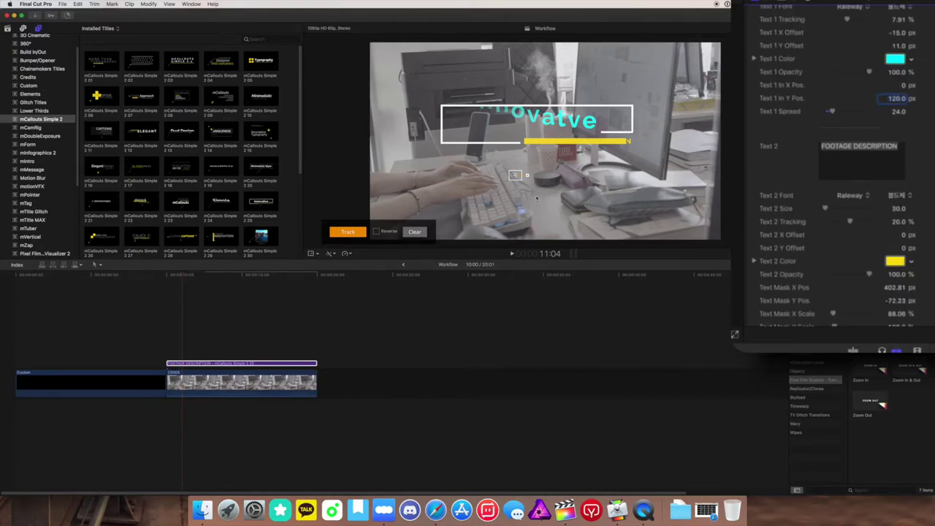
{"action": "left_click_drag", "start_coordinate": [183, 276], "coordinate": [202, 277]}
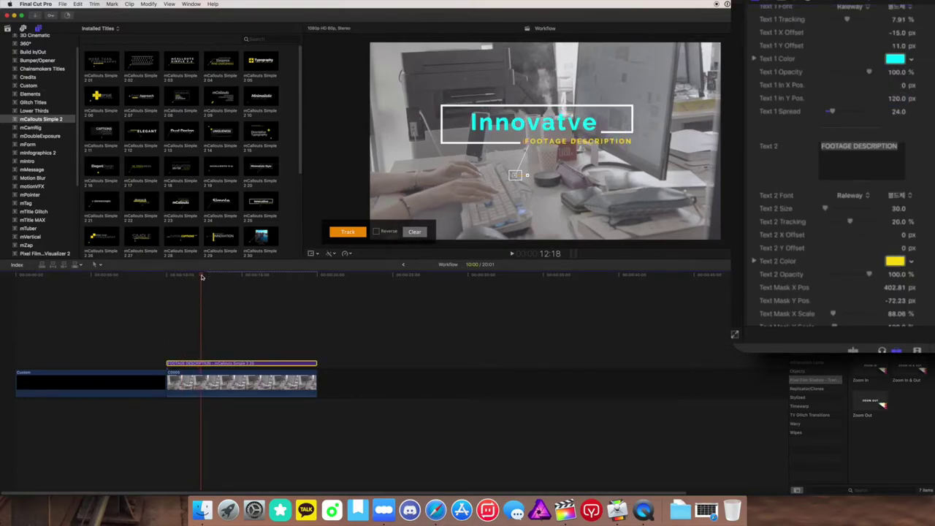
{"action": "left_click", "coordinate": [867, 155]}
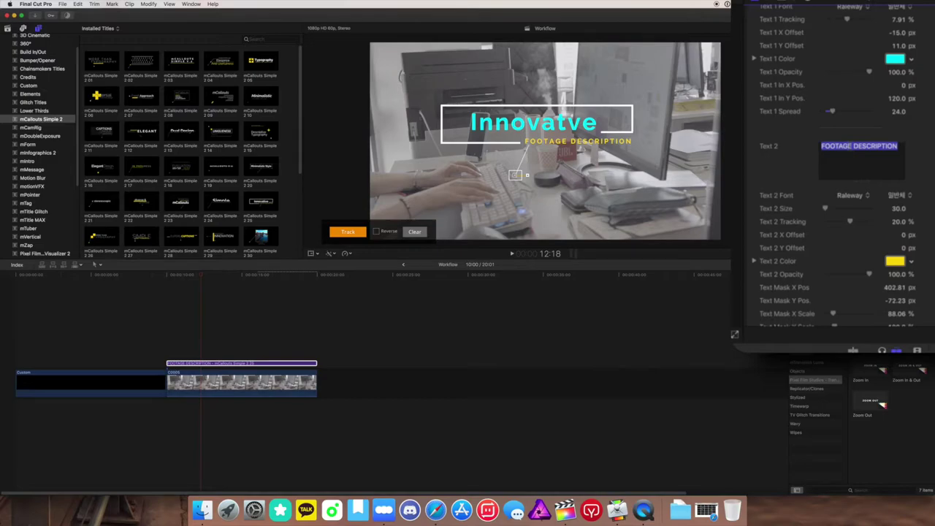
{"action": "type", "text": "ㅅㄷㄴㅅ"}
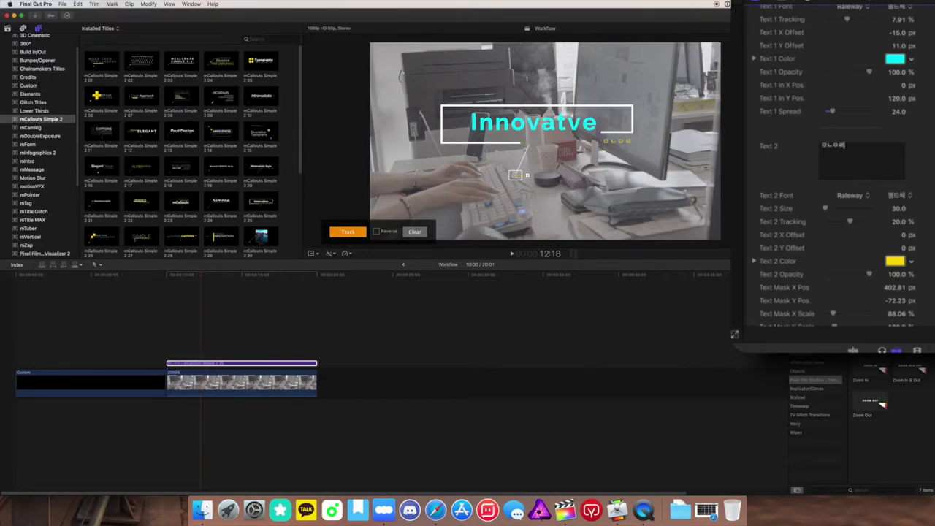
{"action": "key", "text": "super+z"}
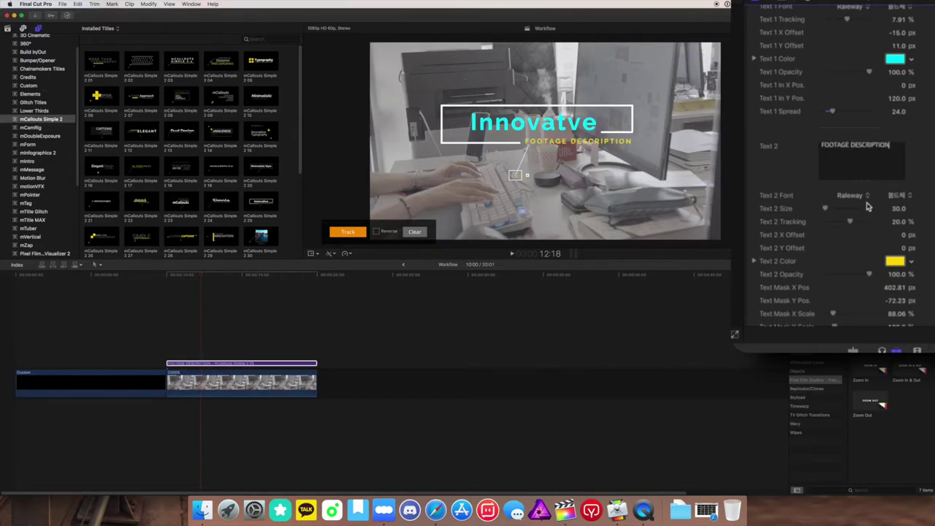
Look over the Text 2 parameters and scrub the playhead to 11:56 to view the subtitle's build-in animation.
{"action": "scroll", "coordinate": [829, 267], "scroll_direction": "down", "scroll_amount": 1}
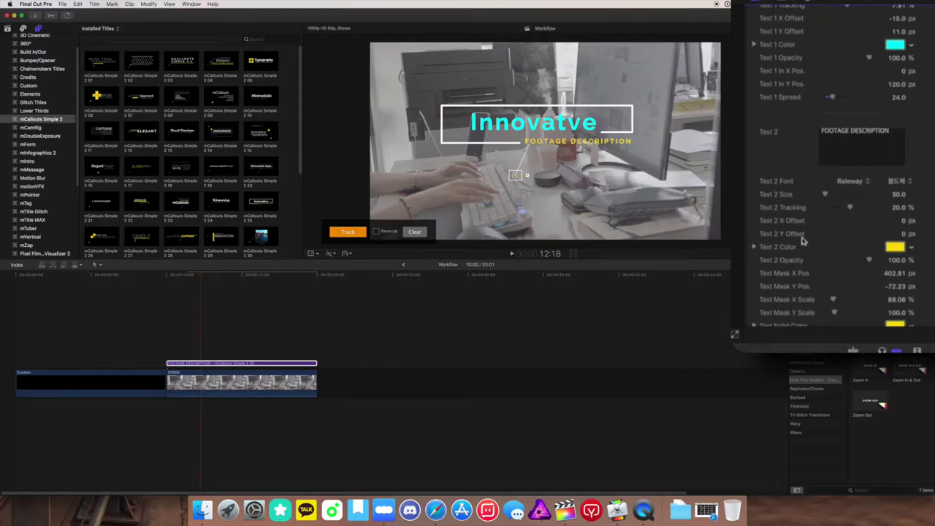
{"action": "scroll", "coordinate": [862, 233], "scroll_direction": "down", "scroll_amount": 3}
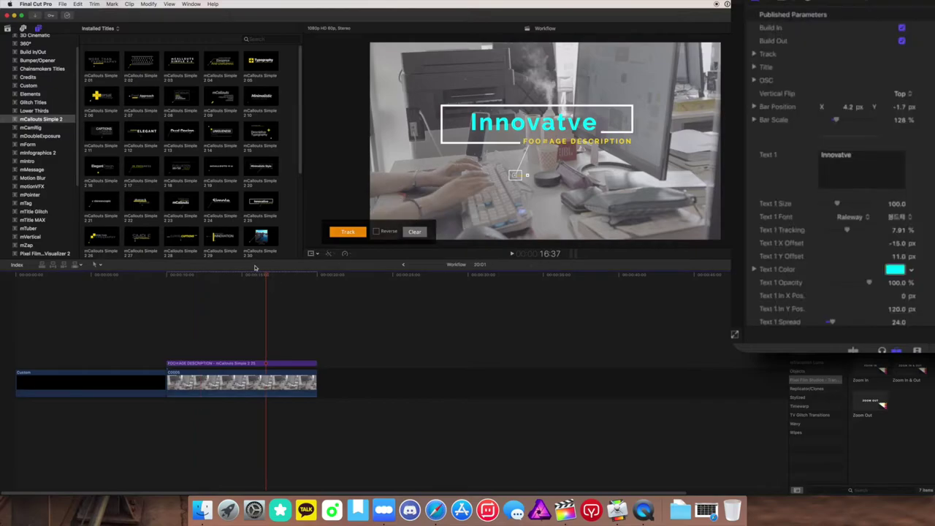
{"action": "left_click", "coordinate": [264, 275]}
{"action": "left_click_drag", "start_coordinate": [255, 284], "coordinate": [196, 276]}
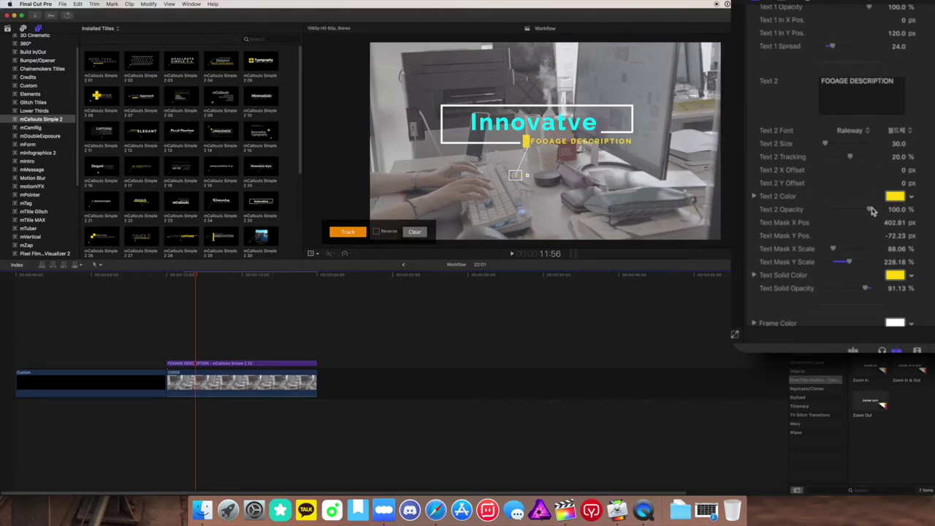
With the playhead at 10:48, set Text Mask Y Scale to 100% and Text Solid Opacity to 100%.
{"action": "key", "text": "j"}
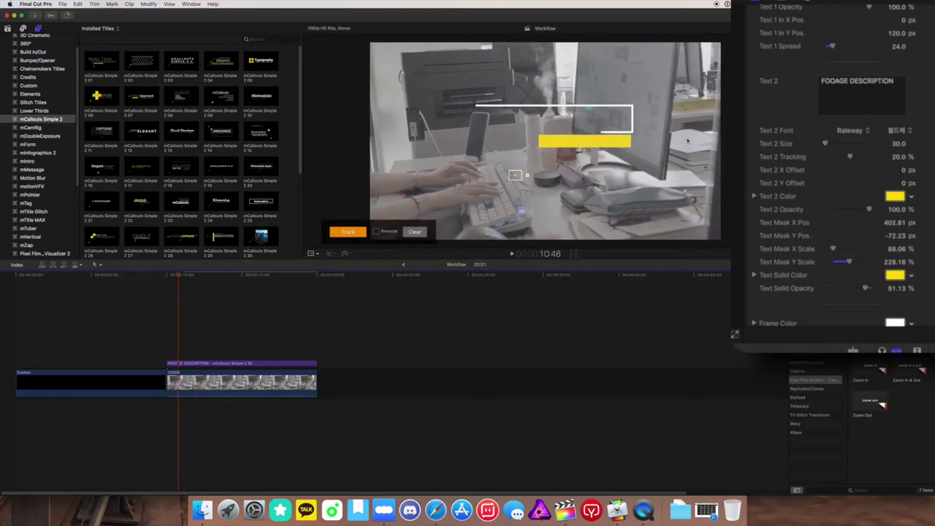
{"action": "left_click_drag", "start_coordinate": [847, 263], "coordinate": [835, 261]}
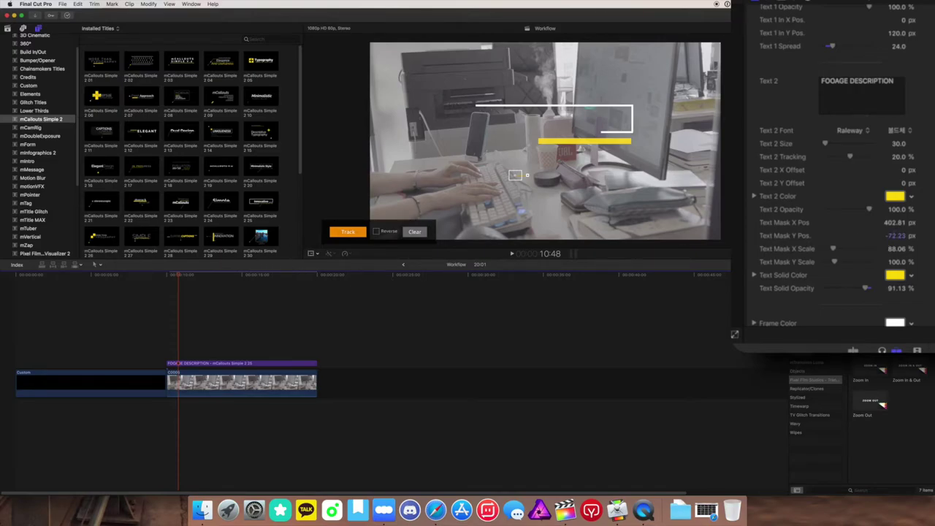
{"action": "scroll", "coordinate": [811, 193], "scroll_direction": "up", "scroll_amount": 5}
{"action": "scroll", "coordinate": [881, 87], "scroll_direction": "up", "scroll_amount": 4}
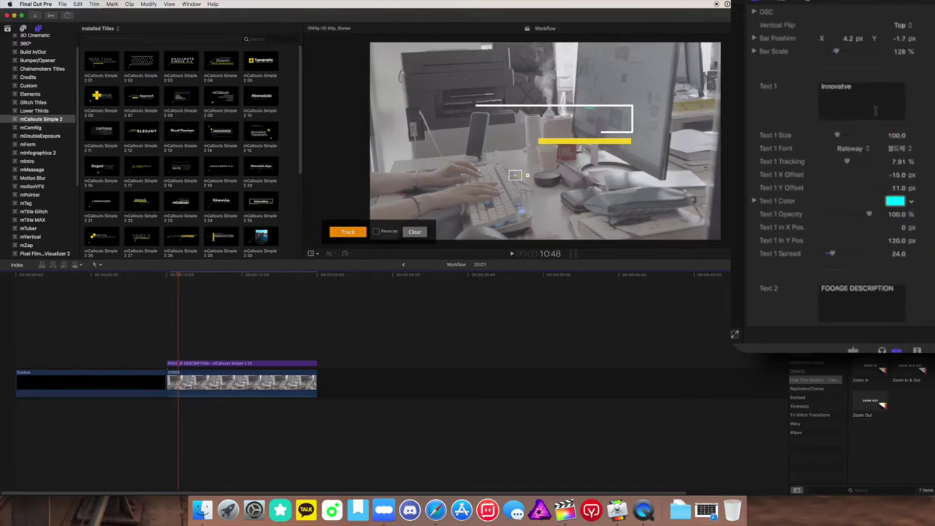
{"action": "scroll", "coordinate": [866, 281], "scroll_direction": "down", "scroll_amount": 3}
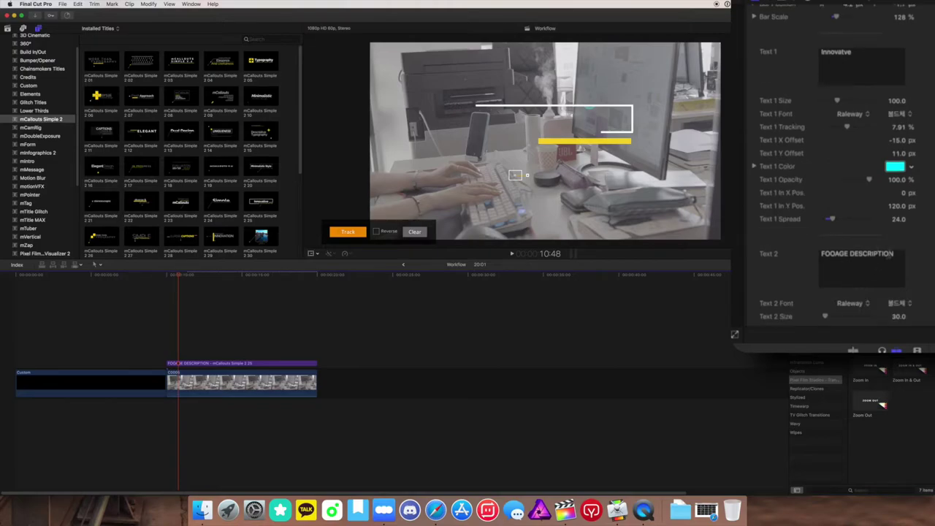
{"action": "scroll", "coordinate": [833, 164], "scroll_direction": "down", "scroll_amount": 6}
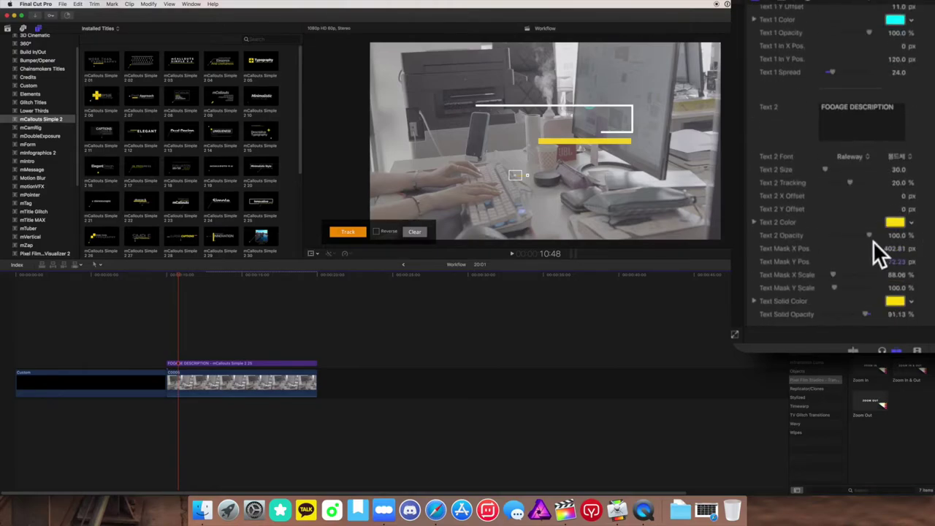
{"action": "scroll", "coordinate": [876, 246], "scroll_direction": "down", "scroll_amount": 2}
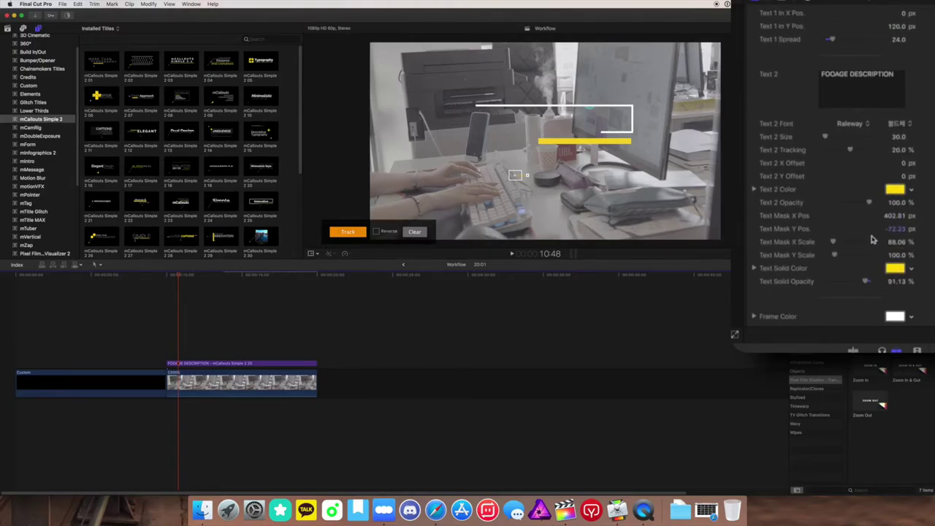
{"action": "mouse_move", "coordinate": [868, 280]}
{"action": "left_mouse_down"}
{"action": "mouse_move", "coordinate": [829, 280]}
{"action": "mouse_move", "coordinate": [871, 282]}
{"action": "left_mouse_up"}
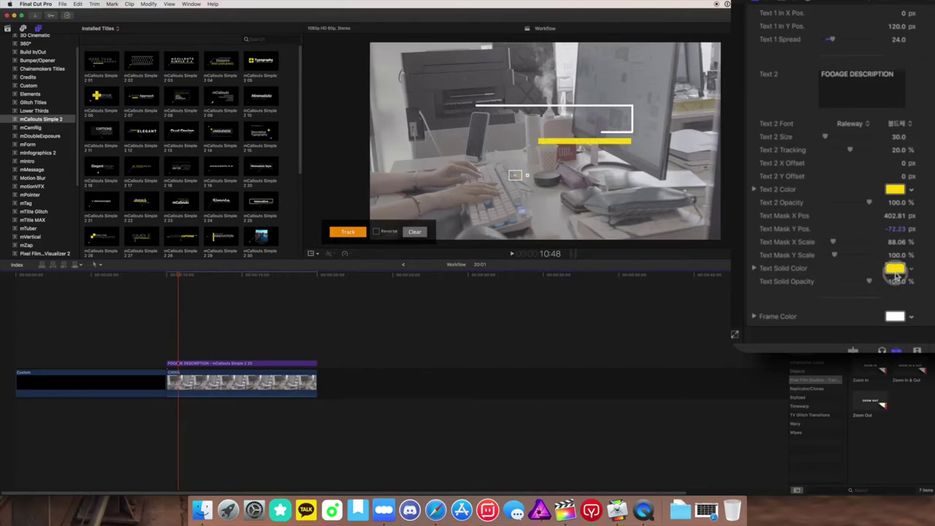
Change the Text Solid Color to green from the Apple color list.
{"action": "left_click", "coordinate": [895, 268]}
{"action": "left_click", "coordinate": [562, 356]}
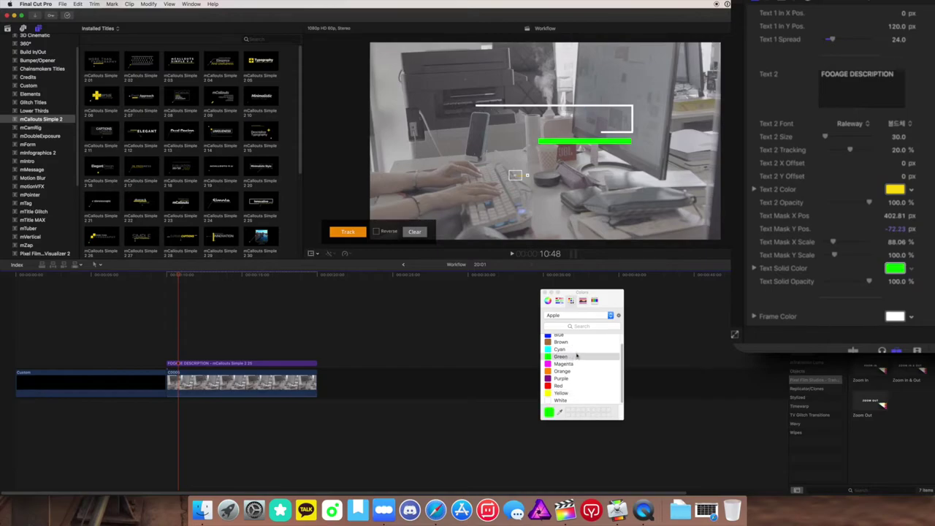
{"action": "left_click", "coordinate": [545, 293]}
At 14:58, set Frame Opacity to 83.55%, Frame Width to 3, Frame X Scale to 87.02%, Frame Y Scale to 96.89% and Center Line X Scale to 67.05%.
{"action": "scroll", "coordinate": [867, 164], "scroll_direction": "down", "scroll_amount": 6}
{"action": "left_click", "coordinate": [241, 285]}
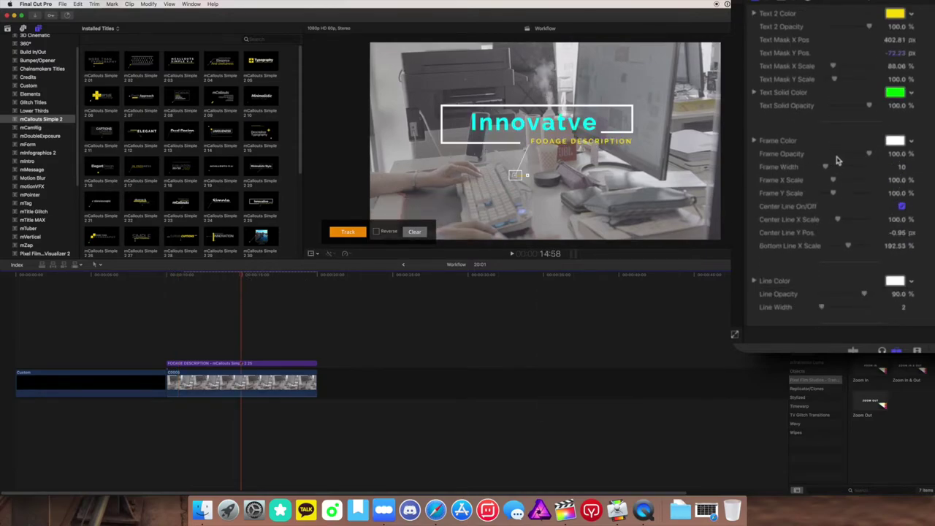
{"action": "mouse_move", "coordinate": [866, 155]}
{"action": "left_mouse_down"}
{"action": "mouse_move", "coordinate": [841, 152]}
{"action": "mouse_move", "coordinate": [862, 153]}
{"action": "left_mouse_up"}
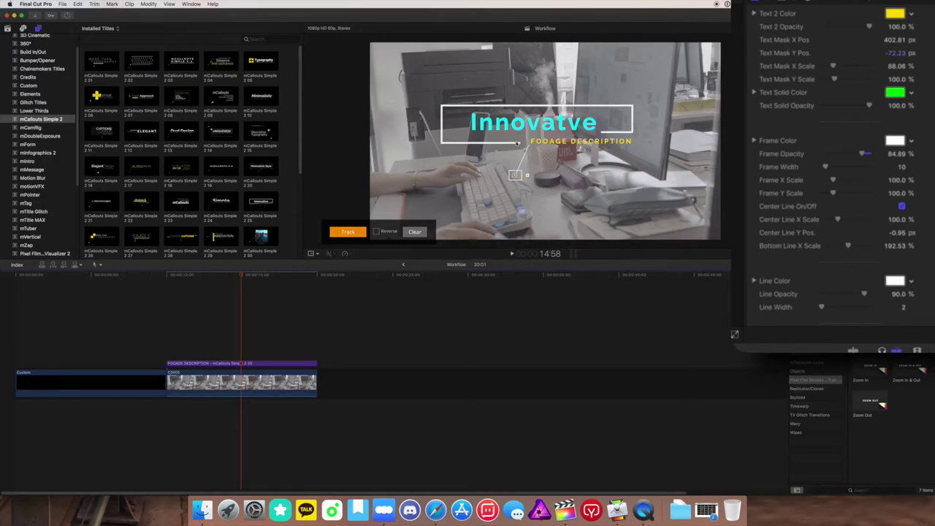
{"action": "left_click_drag", "start_coordinate": [864, 156], "coordinate": [838, 219]}
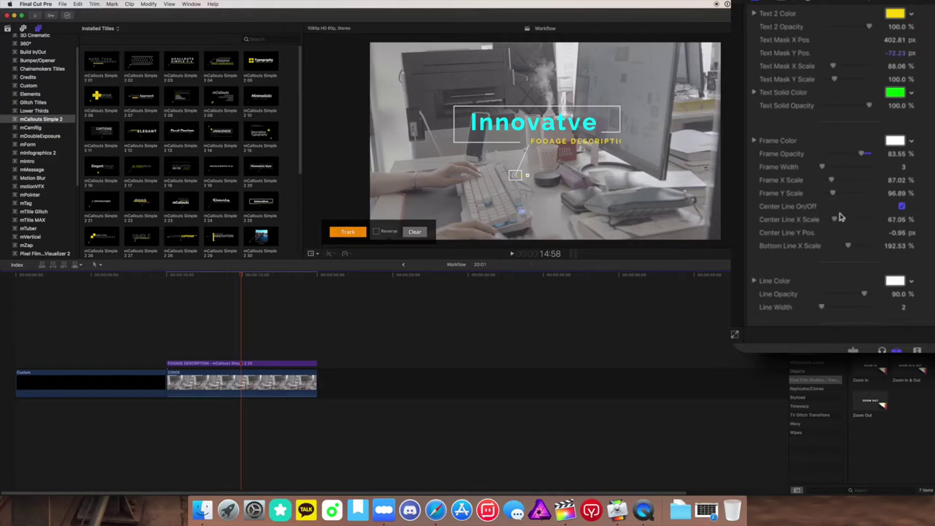
Change the Line Color to blue and the Frame Color to brown.
{"action": "scroll", "coordinate": [840, 215], "scroll_direction": "down", "scroll_amount": 5}
{"action": "left_click", "coordinate": [897, 188]}
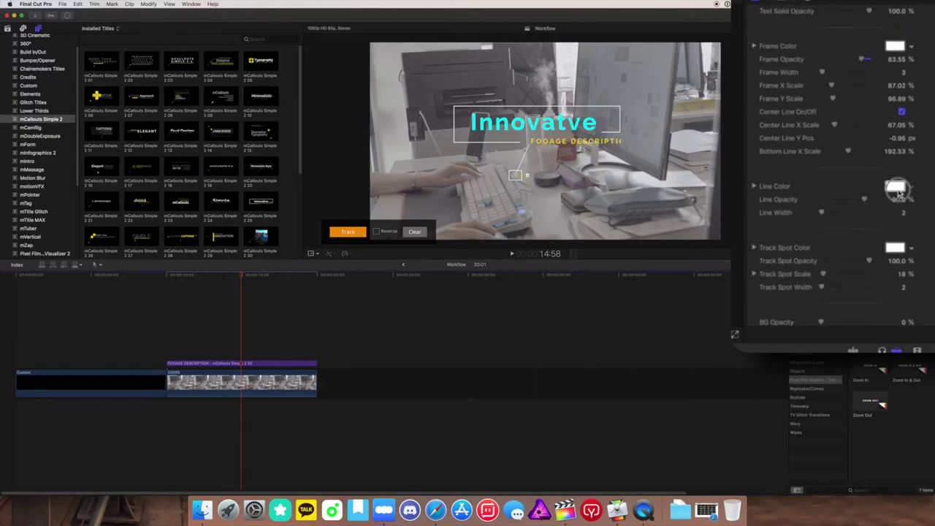
{"action": "left_click", "coordinate": [560, 341]}
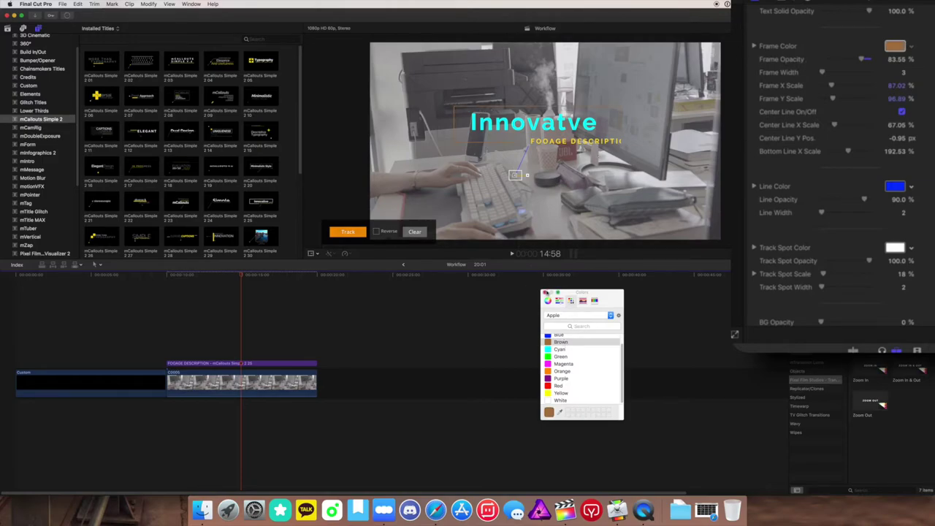
{"action": "left_click", "coordinate": [546, 293]}
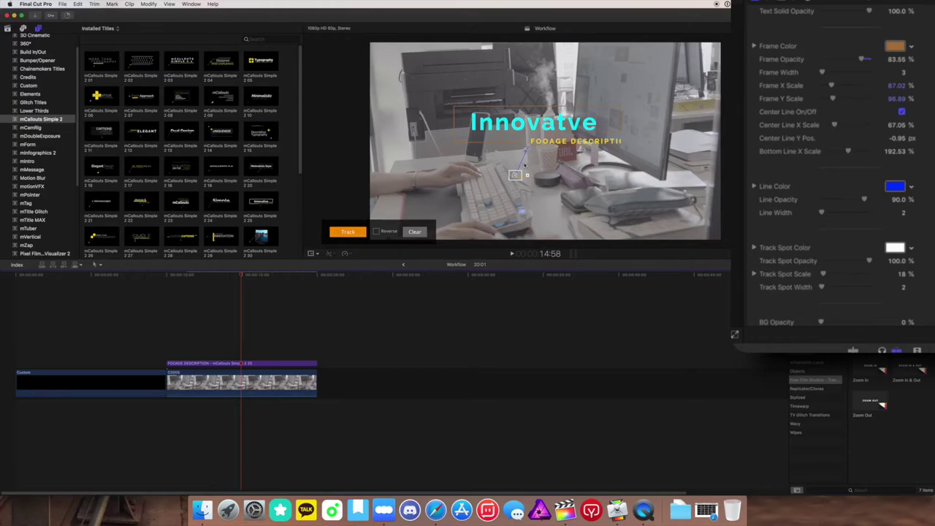
Move the tracker onto the phone and shift the callout title slightly down and to the right.
{"action": "left_click_drag", "start_coordinate": [508, 171], "coordinate": [480, 121]}
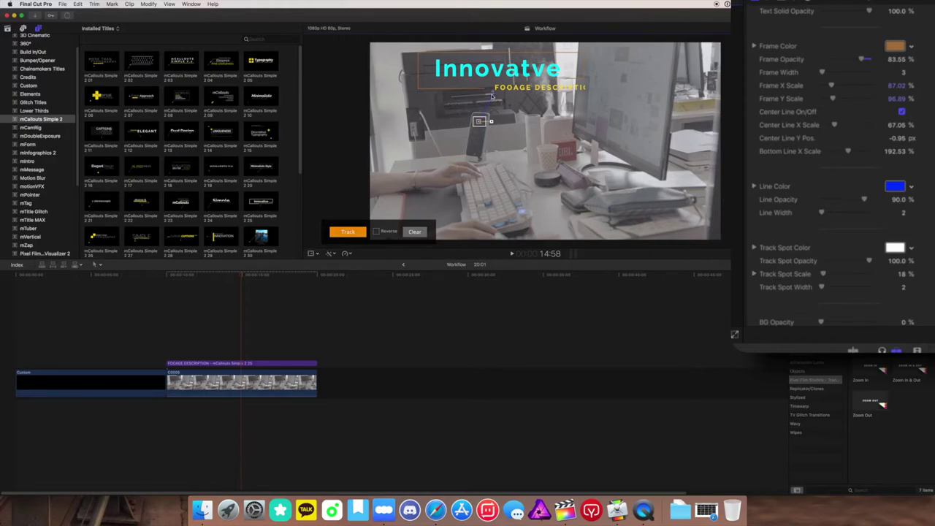
{"action": "left_click_drag", "start_coordinate": [493, 95], "coordinate": [499, 106]}
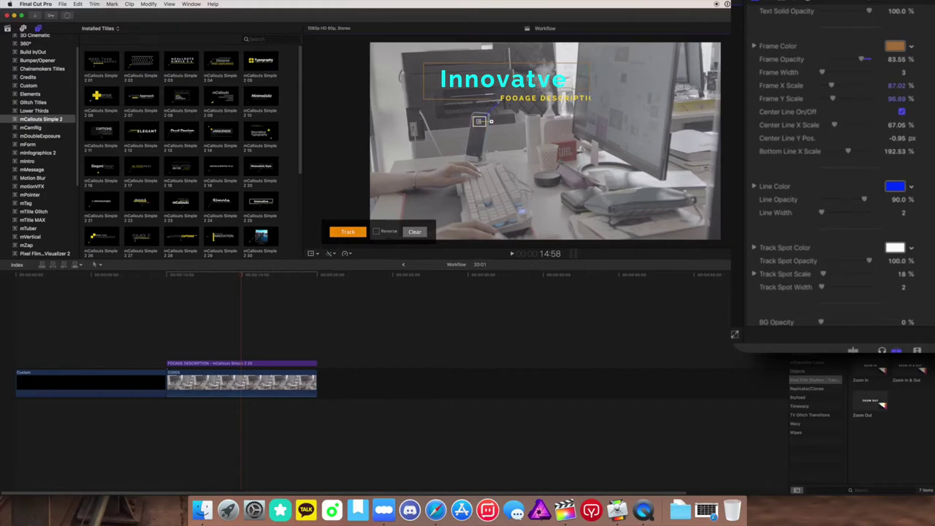
Change the Line Color to brown and raise Line Opacity to 100%.
{"action": "left_click", "coordinate": [901, 187]}
{"action": "left_click", "coordinate": [569, 345]}
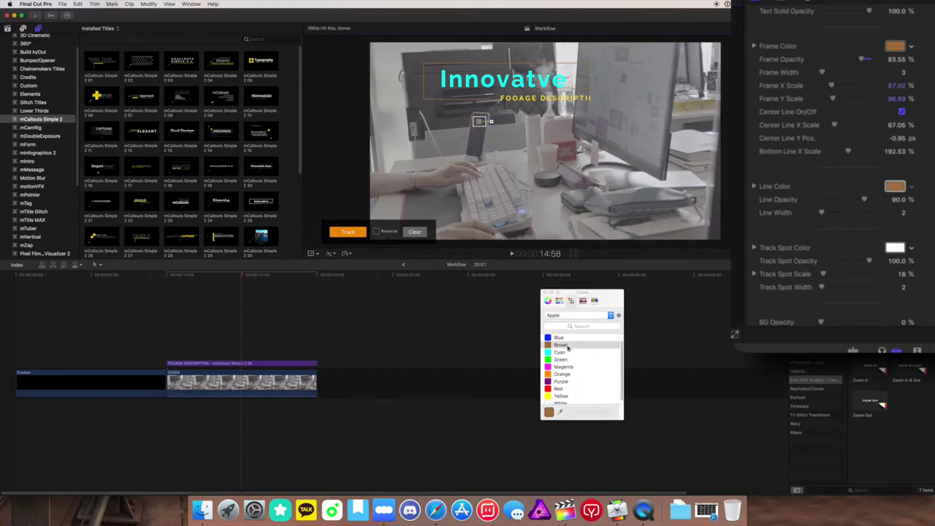
{"action": "left_click_drag", "start_coordinate": [865, 200], "coordinate": [821, 212]}
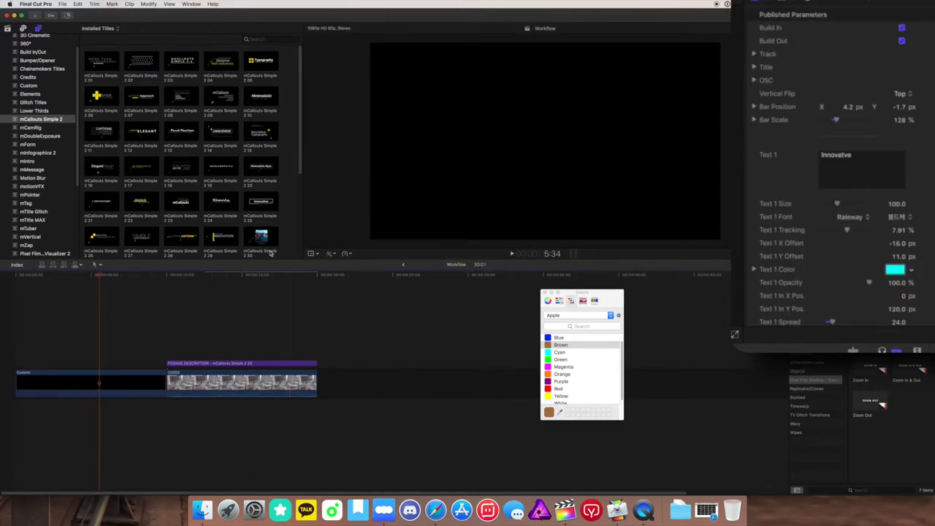
At 14:46, select the video clip instead of the title to examine the track spot on the phone without its on-screen controls.
{"action": "left_click", "coordinate": [240, 276]}
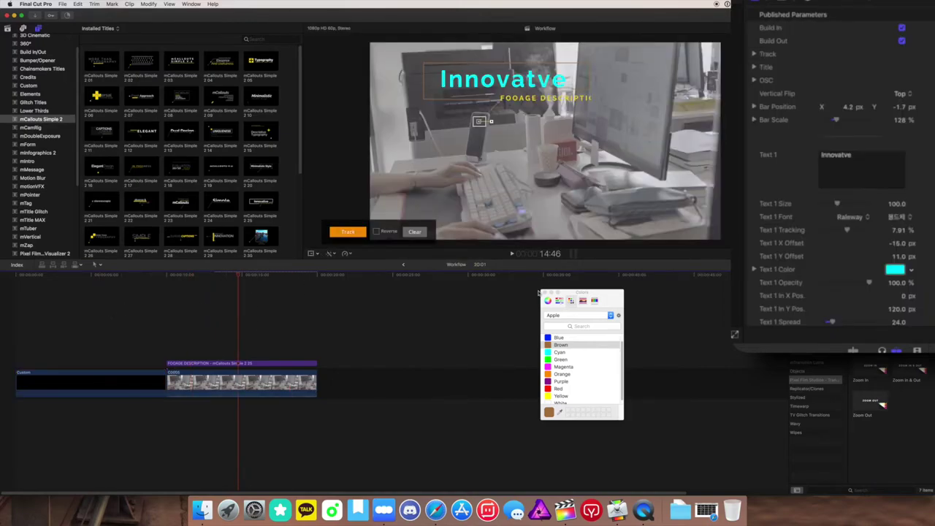
{"action": "left_click", "coordinate": [543, 292]}
{"action": "left_click", "coordinate": [306, 375]}
{"action": "left_click_drag", "start_coordinate": [480, 120], "coordinate": [450, 117]}
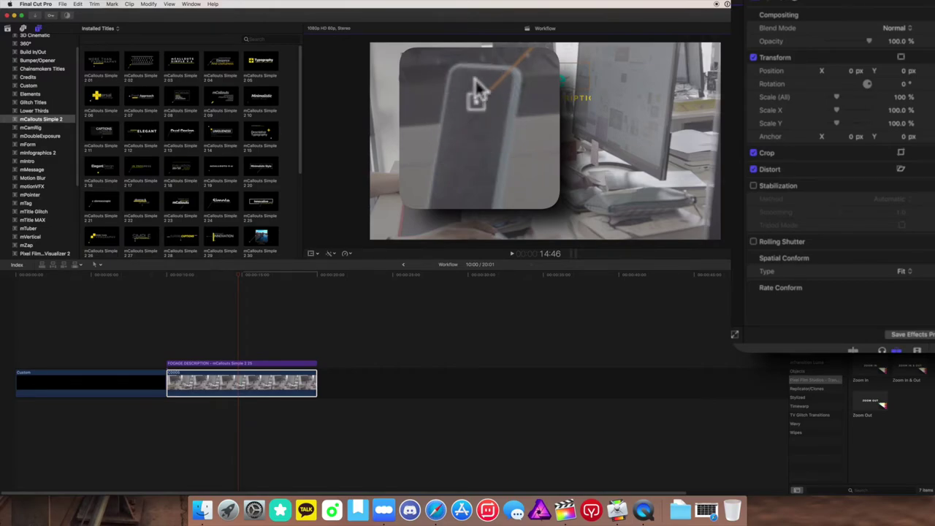
Set the callout title's Track Spot Scale to 28% and move the tracker onto the typing person's wrist.
{"action": "left_click", "coordinate": [272, 364]}
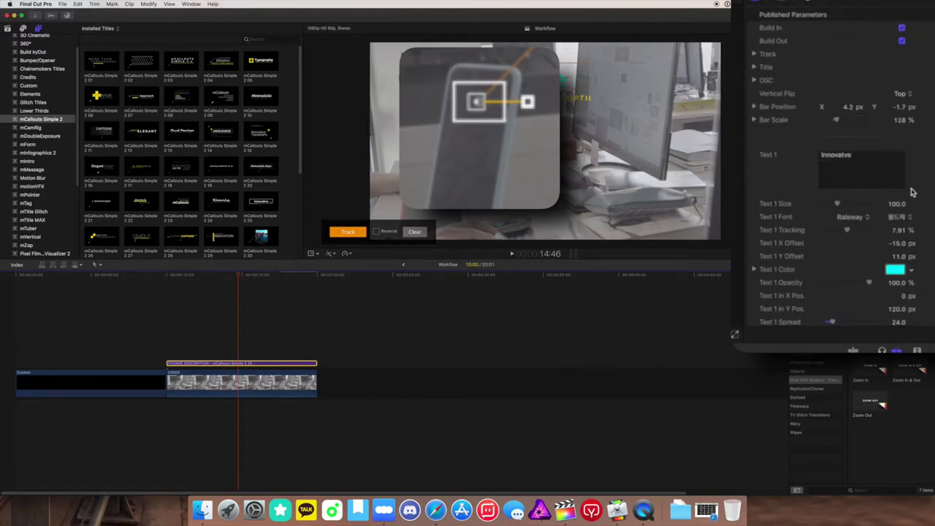
{"action": "scroll", "coordinate": [862, 152], "scroll_direction": "down", "scroll_amount": 5}
{"action": "mouse_move", "coordinate": [827, 164]}
{"action": "left_mouse_down"}
{"action": "mouse_move", "coordinate": [864, 164]}
{"action": "mouse_move", "coordinate": [829, 163]}
{"action": "left_mouse_up"}
{"action": "left_click_drag", "start_coordinate": [485, 117], "coordinate": [419, 170]}
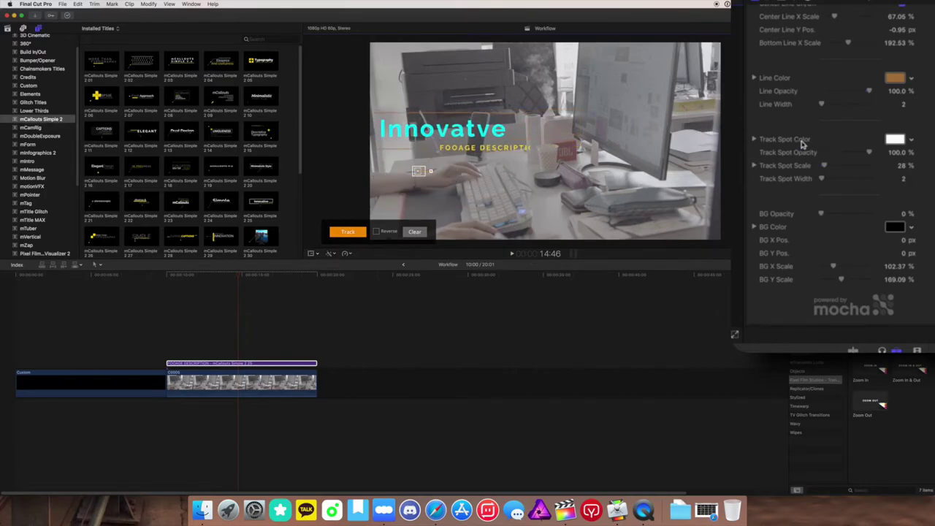
Reset the callout's Line Color and Frame Color to white.
{"action": "scroll", "coordinate": [854, 207], "scroll_direction": "up", "scroll_amount": 5}
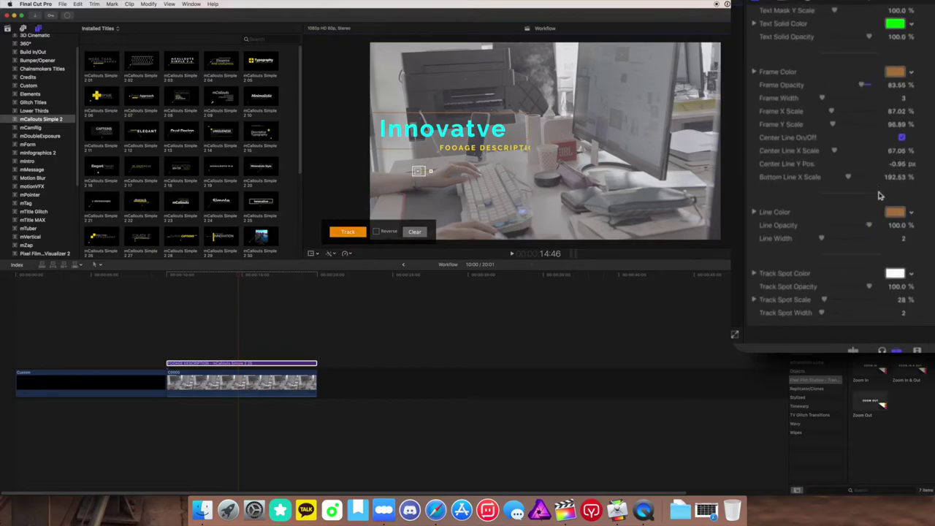
{"action": "scroll", "coordinate": [863, 220], "scroll_direction": "down", "scroll_amount": 5}
{"action": "left_click_drag", "start_coordinate": [820, 229], "coordinate": [760, 235]}
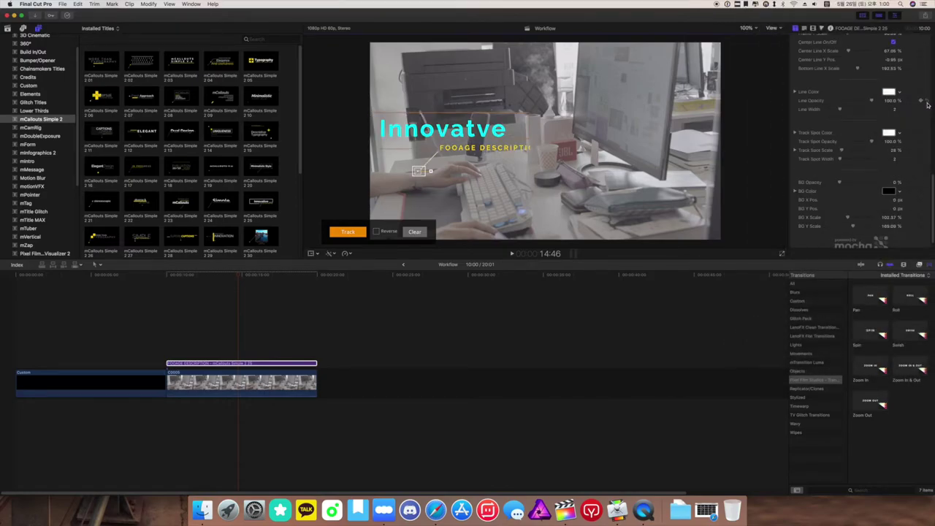
{"action": "scroll", "coordinate": [928, 106], "scroll_direction": "up", "scroll_amount": 2}
{"action": "scroll", "coordinate": [926, 82], "scroll_direction": "up", "scroll_amount": 5}
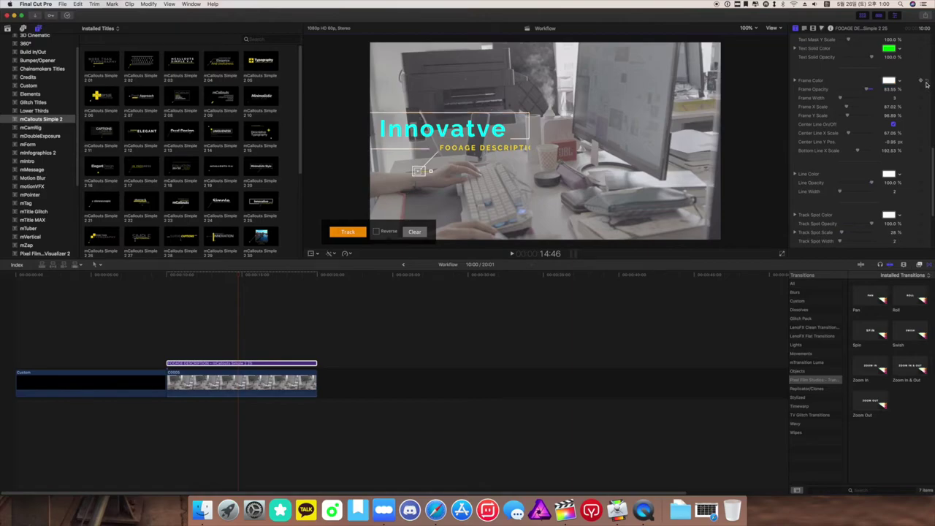
Reset the Text 1 Color to white and set the Bar Scale to 94%.
{"action": "scroll", "coordinate": [923, 124], "scroll_direction": "up", "scroll_amount": 10}
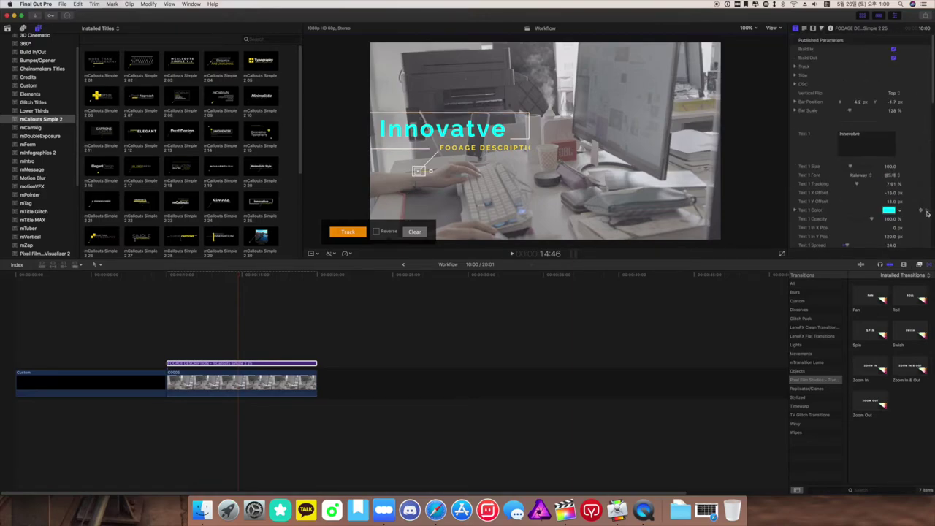
{"action": "left_click", "coordinate": [923, 211]}
{"action": "type", "text": "94"}
{"action": "key", "text": "Return"}
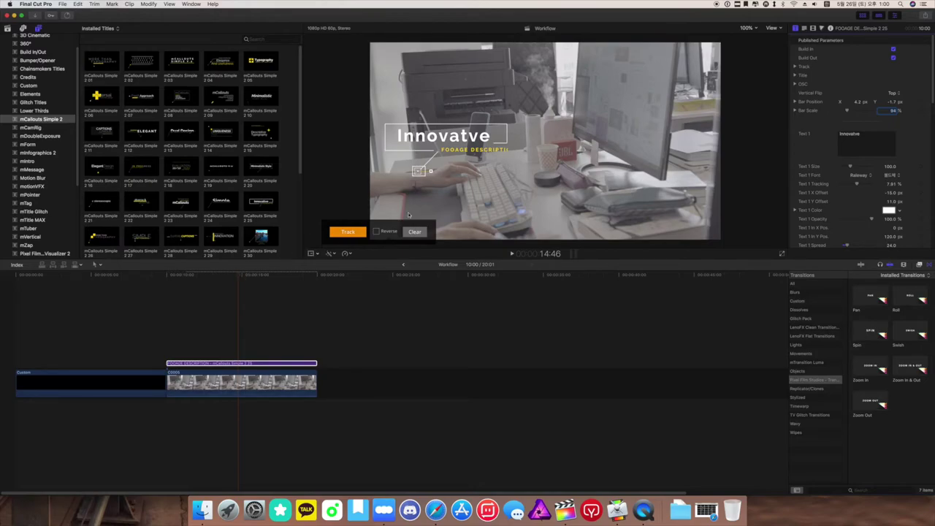
Fine-tune the tracker's position on the wrist and track the footage from the callout's start at 10:01.
{"action": "left_click_drag", "start_coordinate": [247, 276], "coordinate": [169, 283]}
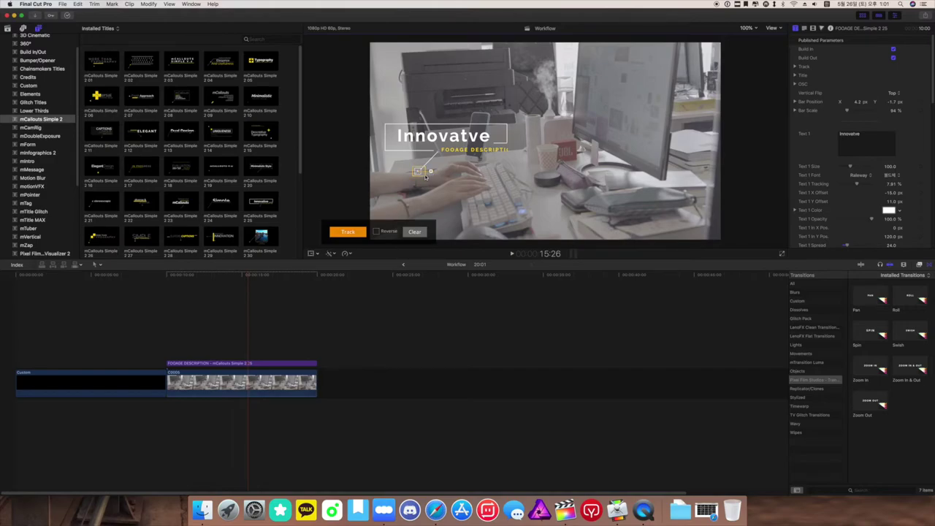
{"action": "mouse_move", "coordinate": [426, 176]}
{"action": "left_mouse_down"}
{"action": "mouse_move", "coordinate": [416, 171]}
{"action": "mouse_move", "coordinate": [451, 155]}
{"action": "mouse_move", "coordinate": [501, 152]}
{"action": "mouse_move", "coordinate": [521, 165]}
{"action": "mouse_move", "coordinate": [502, 154]}
{"action": "mouse_move", "coordinate": [424, 162]}
{"action": "mouse_move", "coordinate": [419, 171]}
{"action": "left_mouse_up"}
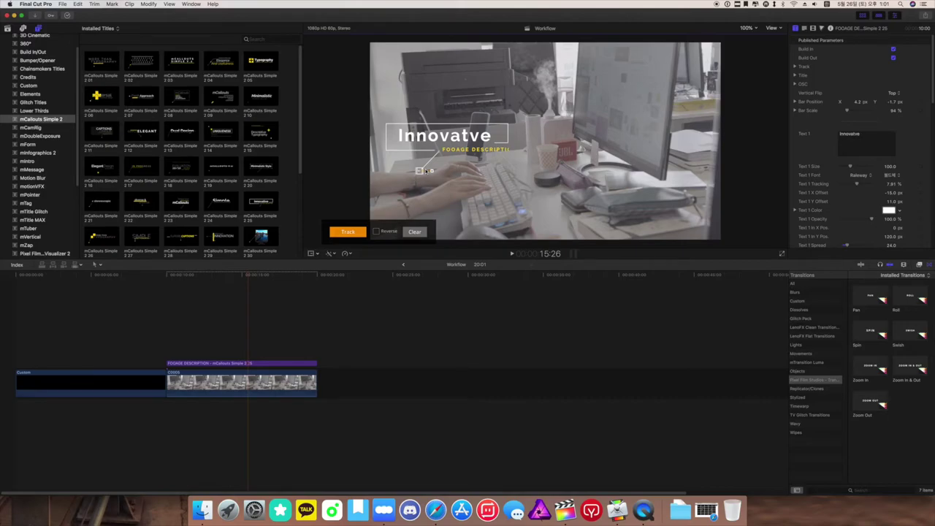
{"action": "left_click_drag", "start_coordinate": [252, 276], "coordinate": [171, 281]}
{"action": "left_click", "coordinate": [167, 276]}
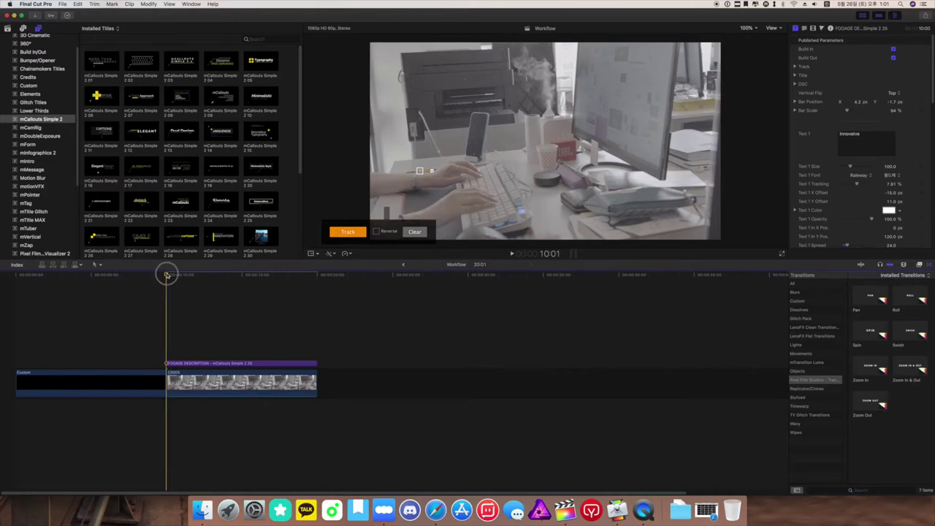
{"action": "left_click_drag", "start_coordinate": [419, 170], "coordinate": [418, 171]}
{"action": "left_click", "coordinate": [353, 232]}
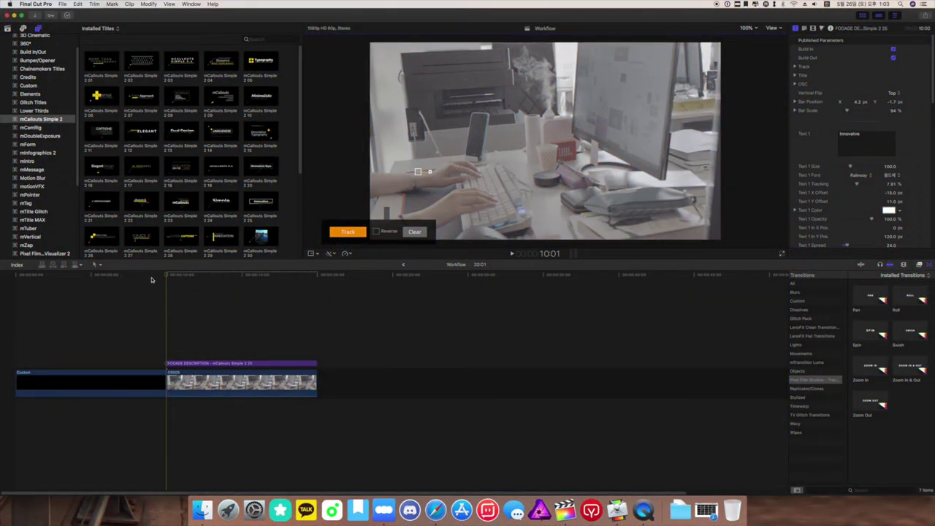
Play back the tracked callout and scrub to 16:56 to check how it follows the wrist.
{"action": "key", "text": "super+shift+f"}
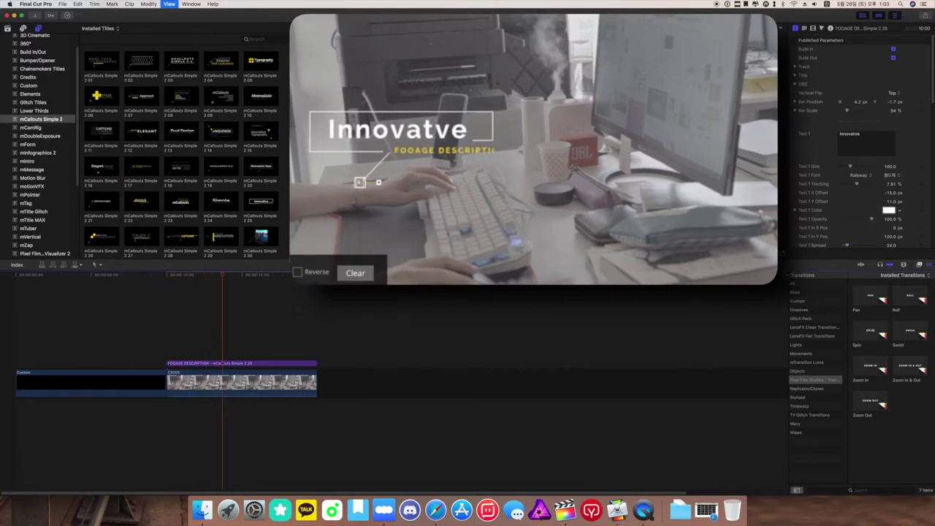
{"action": "key", "text": "space"}
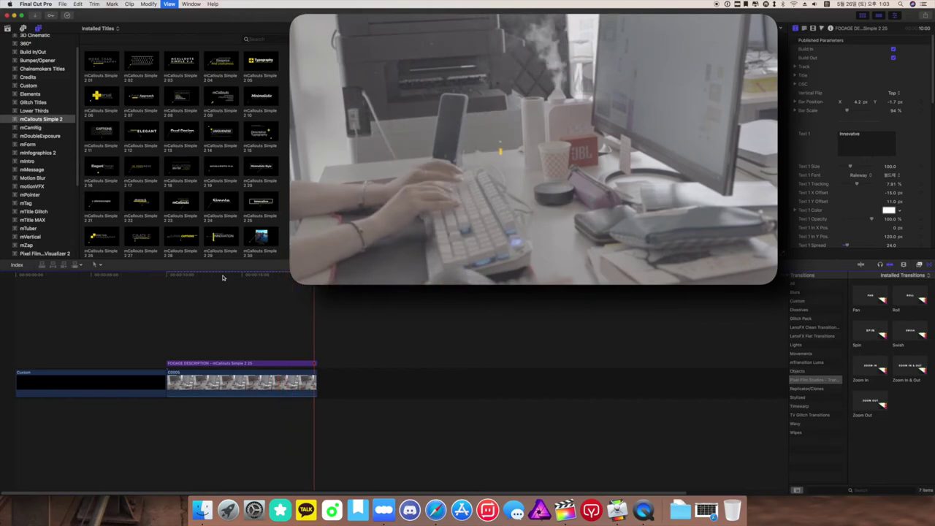
{"action": "key", "text": "space"}
{"action": "left_click_drag", "start_coordinate": [250, 276], "coordinate": [271, 286]}
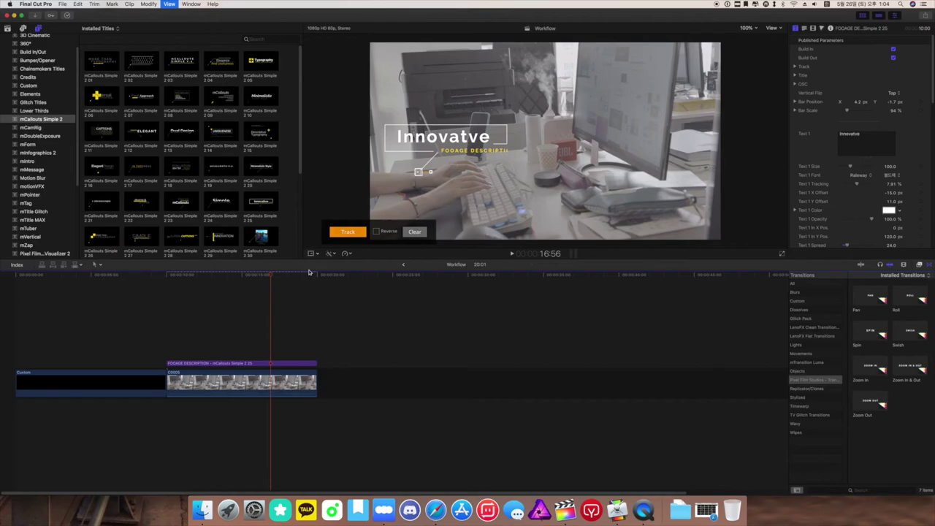
Browse the rest of the mCallouts Simple 2 title presets and return to the first ones.
{"action": "left_click_drag", "start_coordinate": [299, 168], "coordinate": [291, 253]}
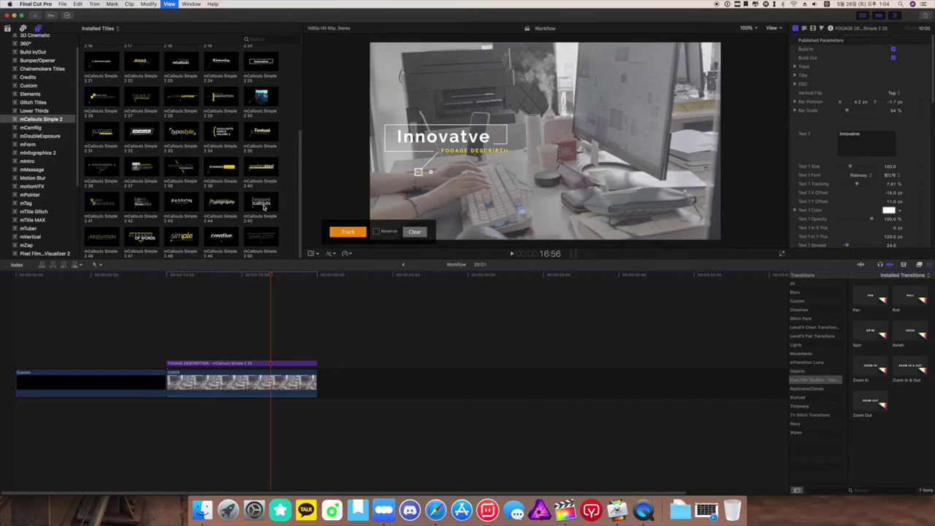
{"action": "left_click_drag", "start_coordinate": [299, 193], "coordinate": [311, 90]}
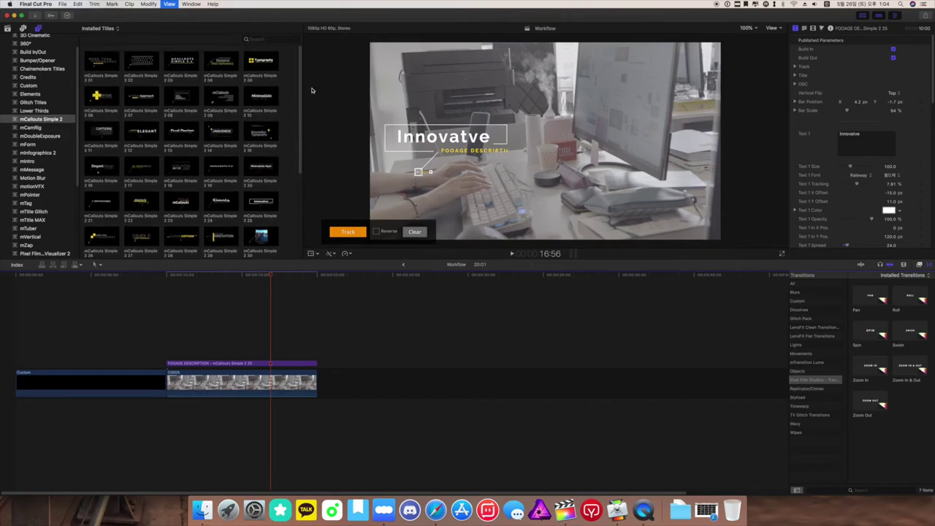